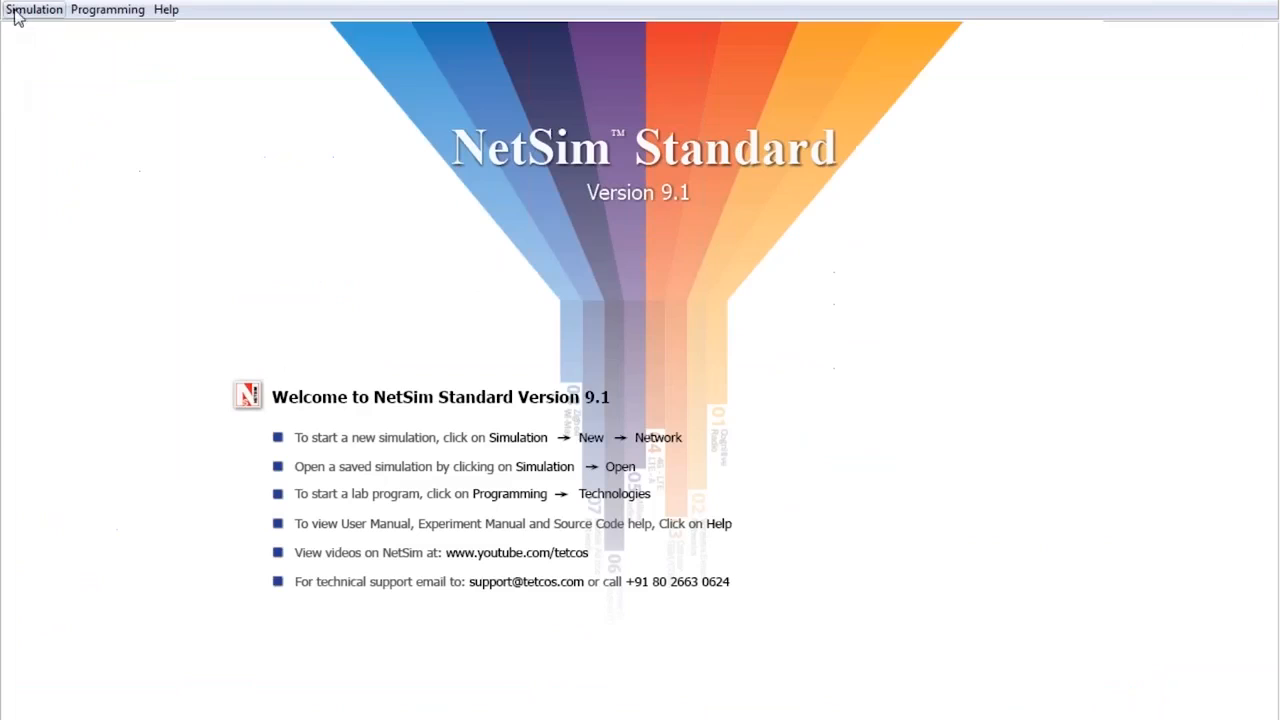
# Open the saved simulation Configuration.xml from the Wireshark_TCP_GRAPH folder and acknowledge the device icon message.
pyautogui.moveTo(40, 54)
pyautogui.click(134, 55)
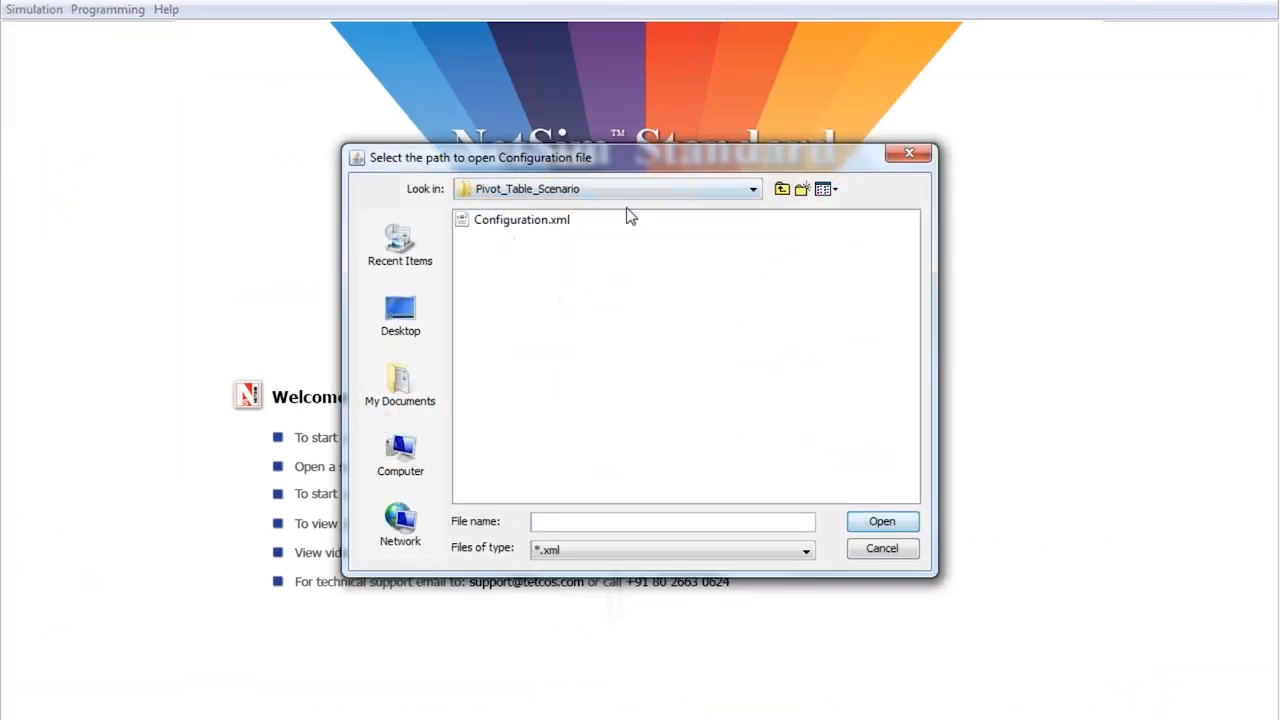
pyautogui.click(783, 190)
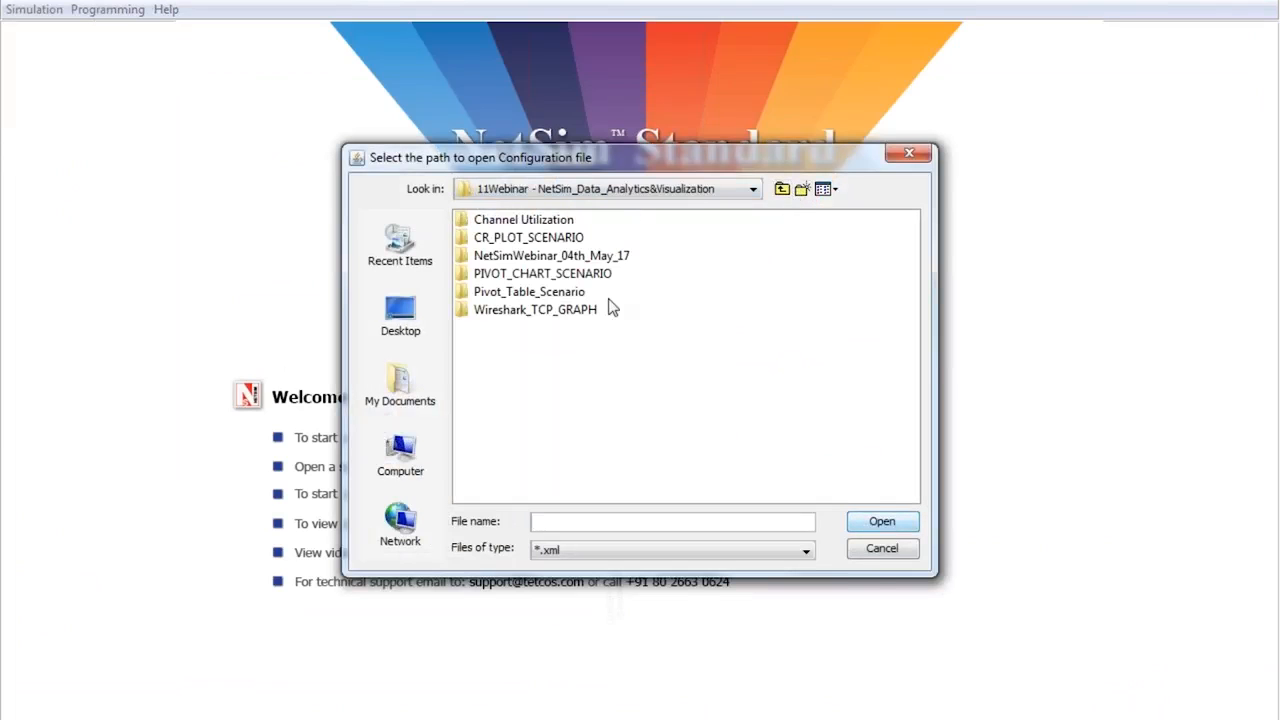
pyautogui.doubleClick(574, 311)
pyautogui.doubleClick(551, 224)
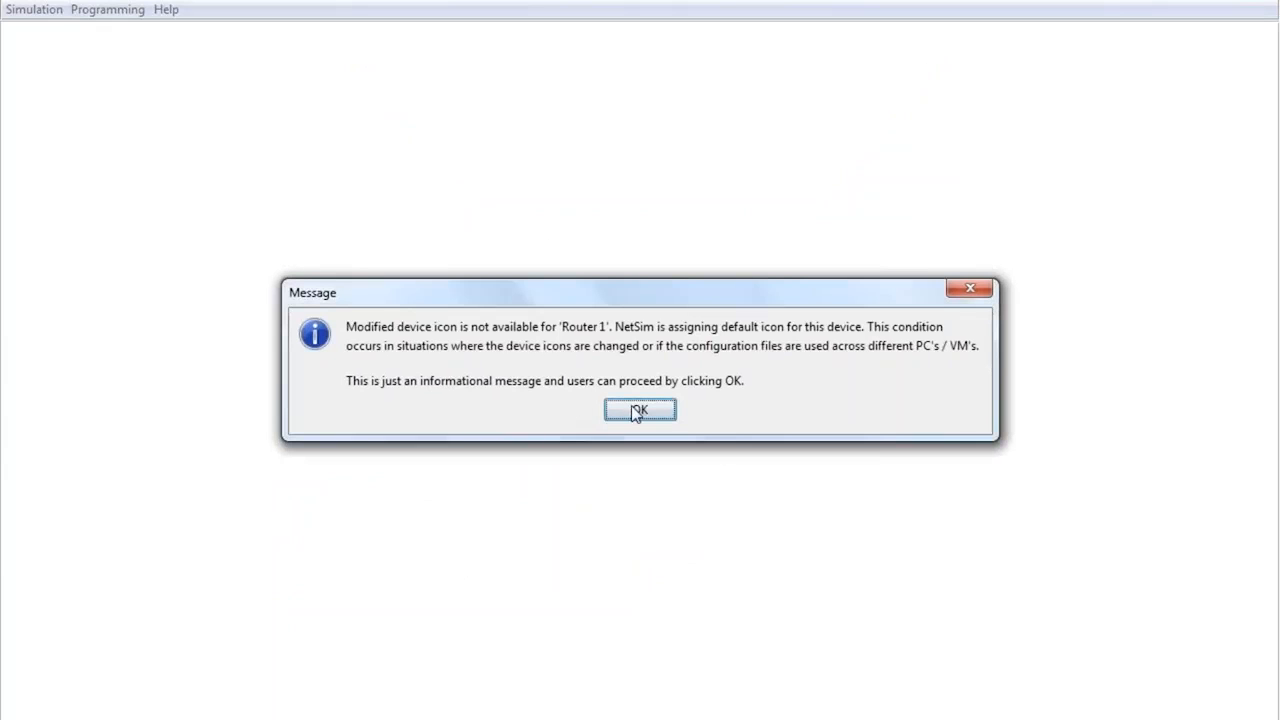
pyautogui.click(637, 409)
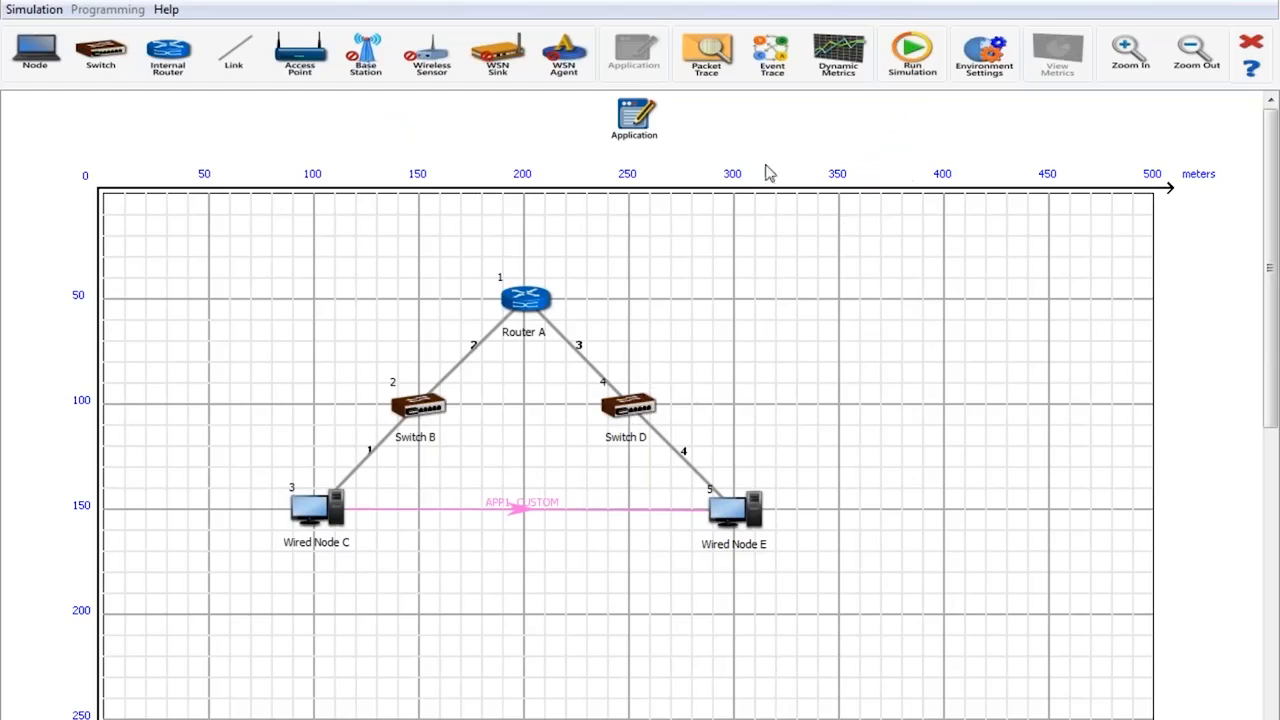
# Set the WireShark option of Wired Node C to Online in its global properties and accept the change.
pyautogui.rightClick(337, 511)
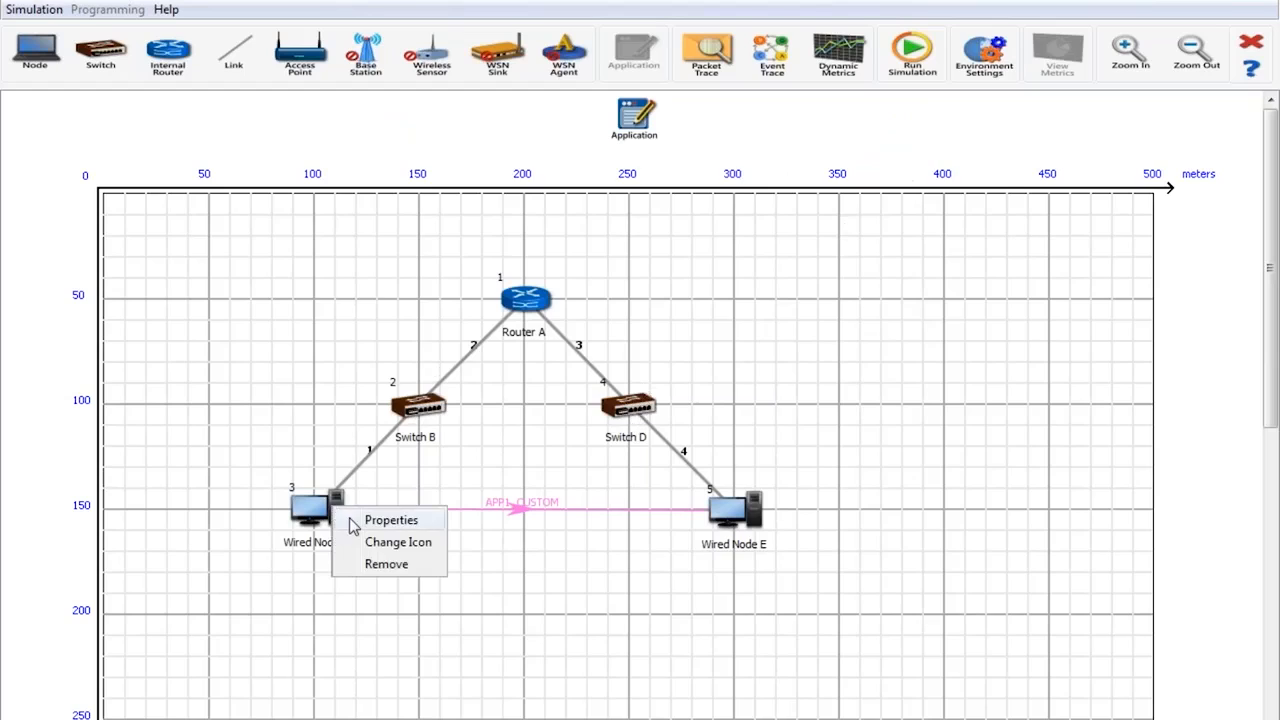
pyautogui.click(360, 519)
pyautogui.click(594, 273)
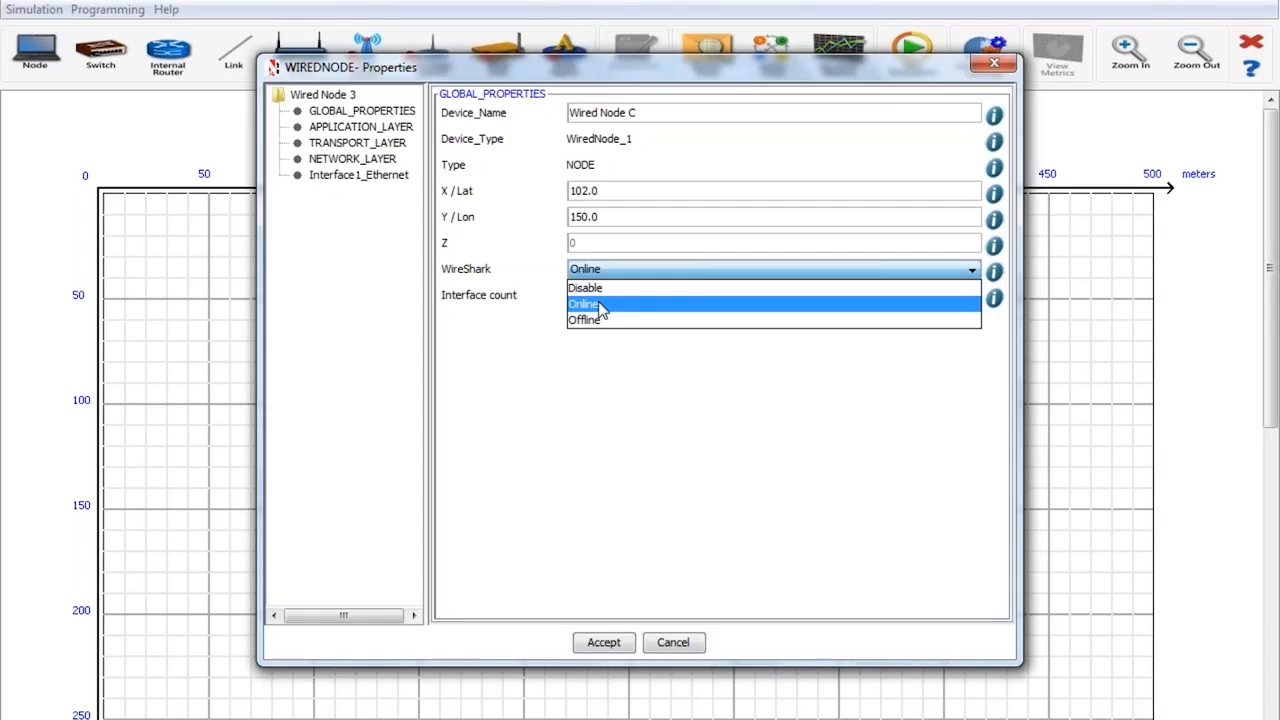
pyautogui.click(600, 308)
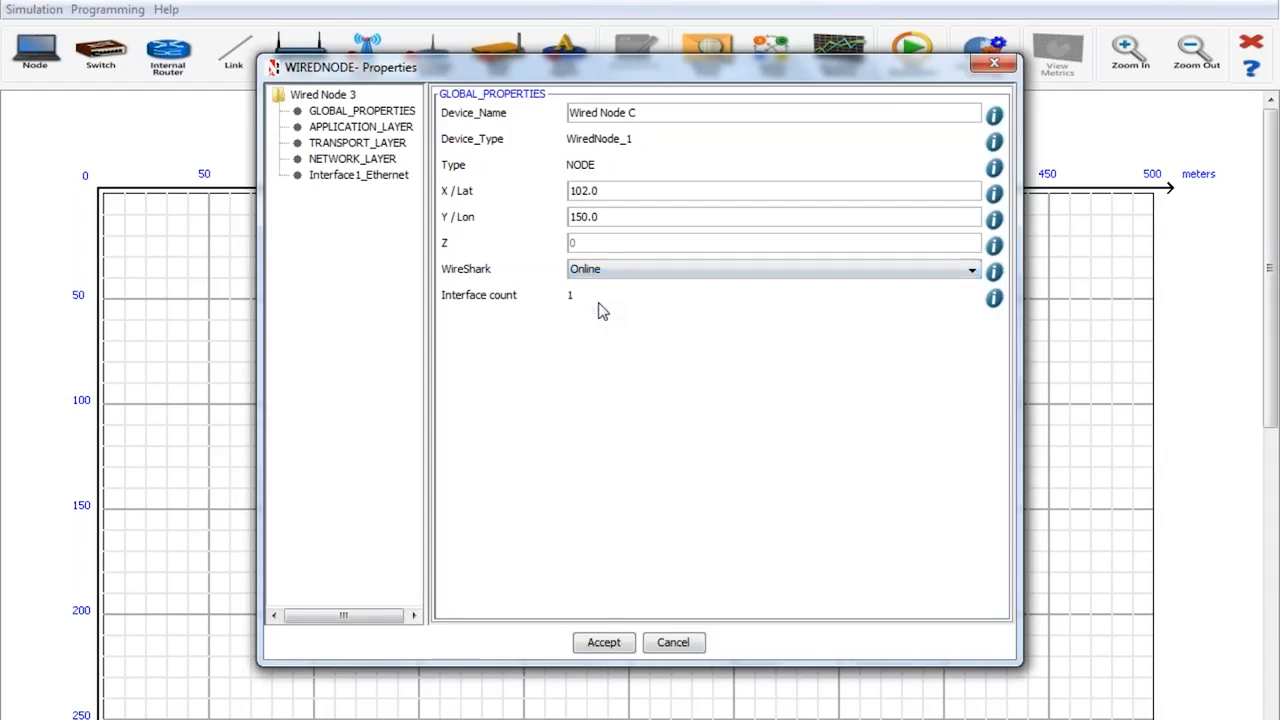
pyautogui.click(604, 643)
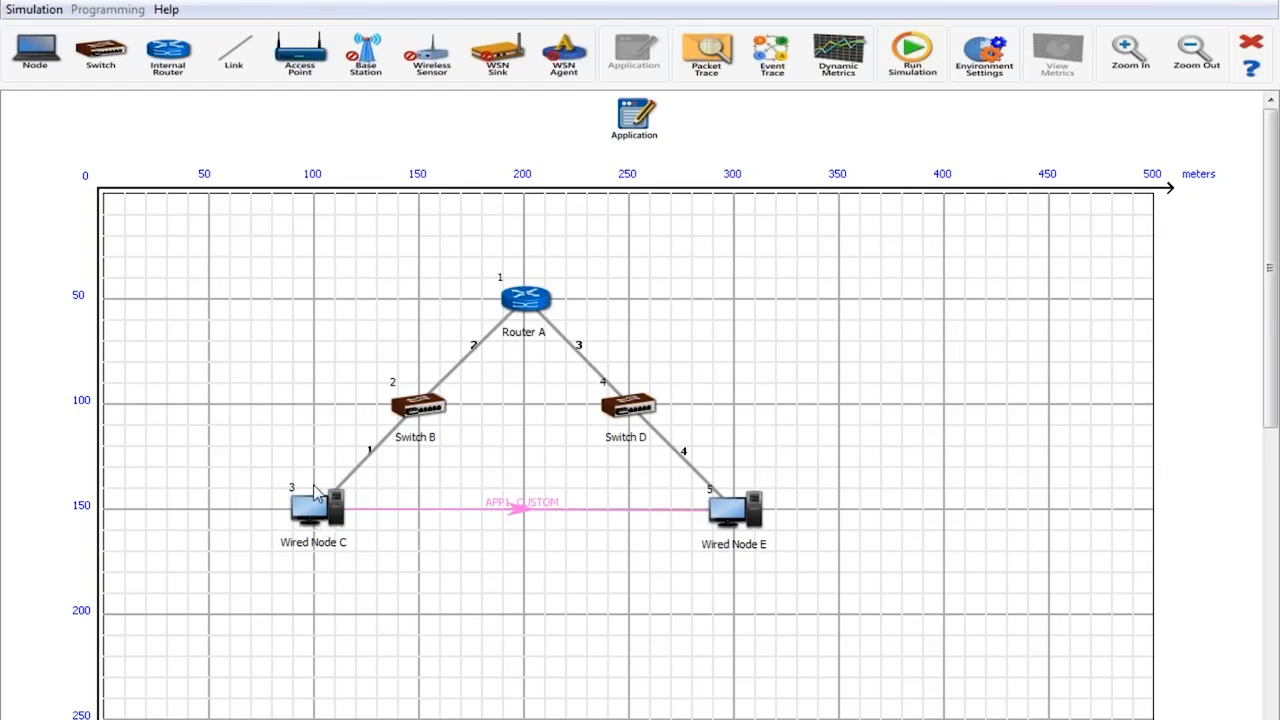
# Run the simulation with a simulation time of 100 s and packet animation recording enabled.
pyautogui.moveTo(312, 518)
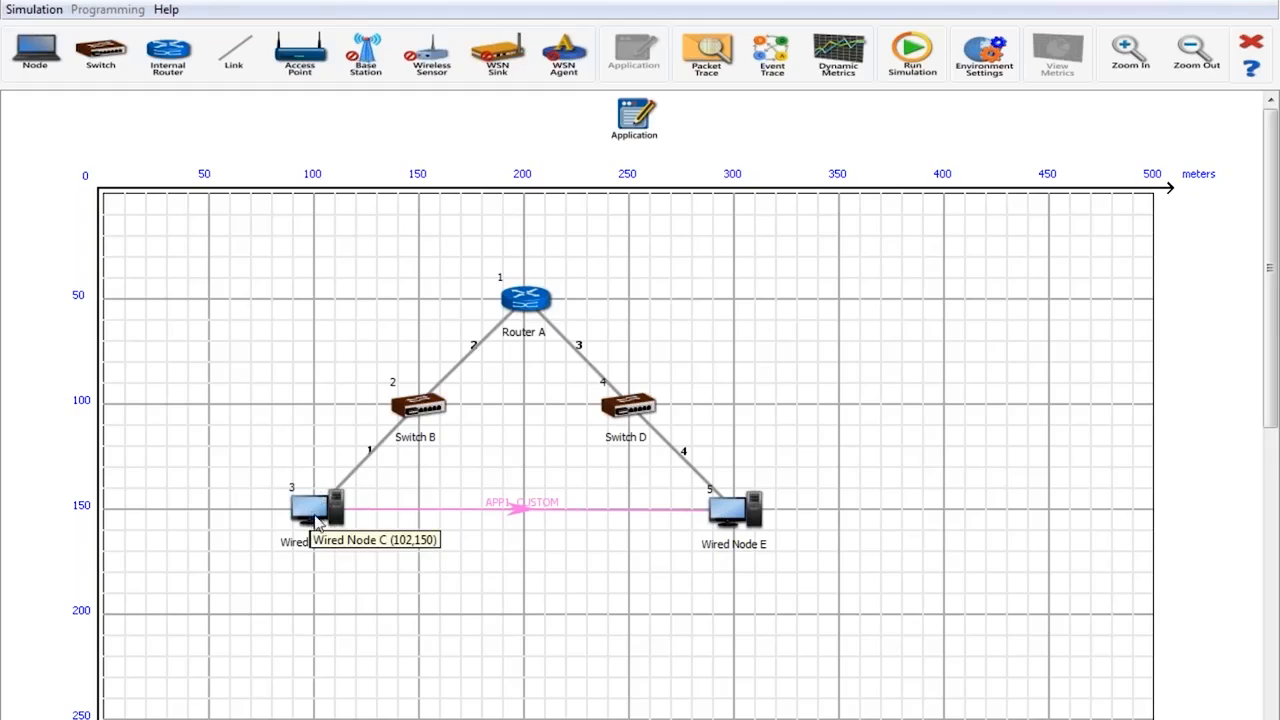
pyautogui.moveTo(742, 515)
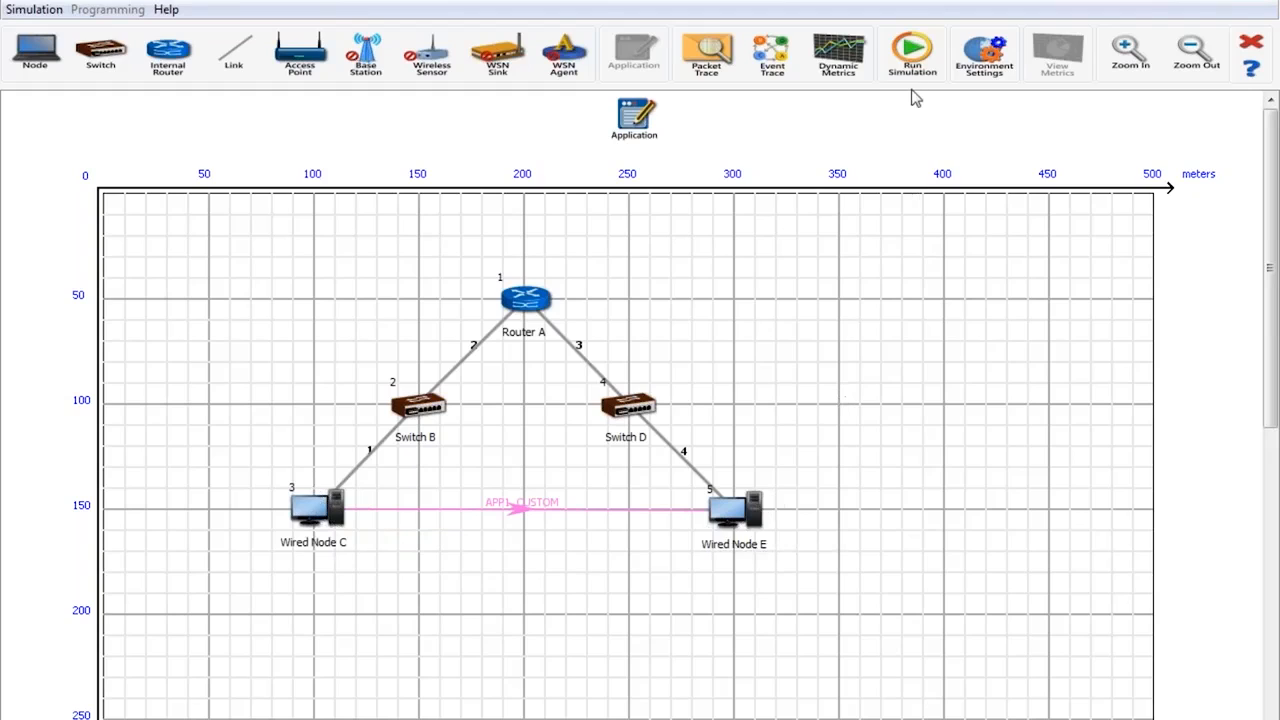
pyautogui.click(914, 58)
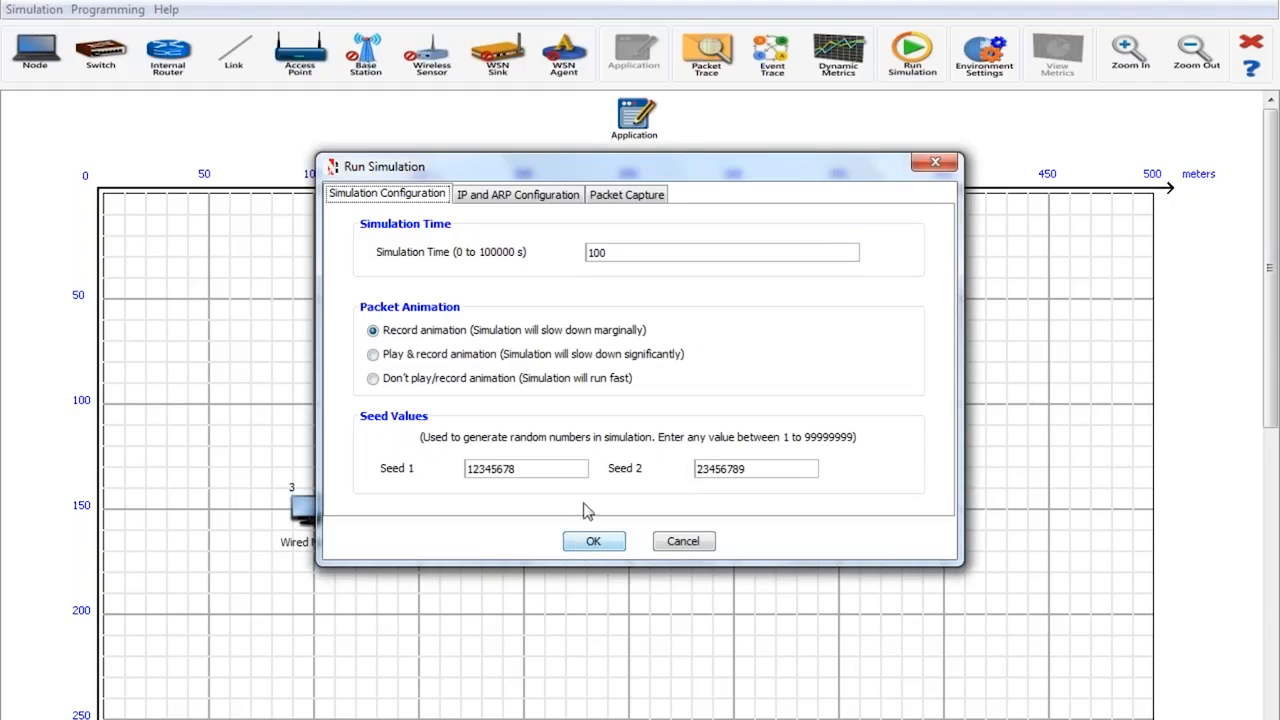
pyautogui.click(628, 252)
pyautogui.press('BackSpace')
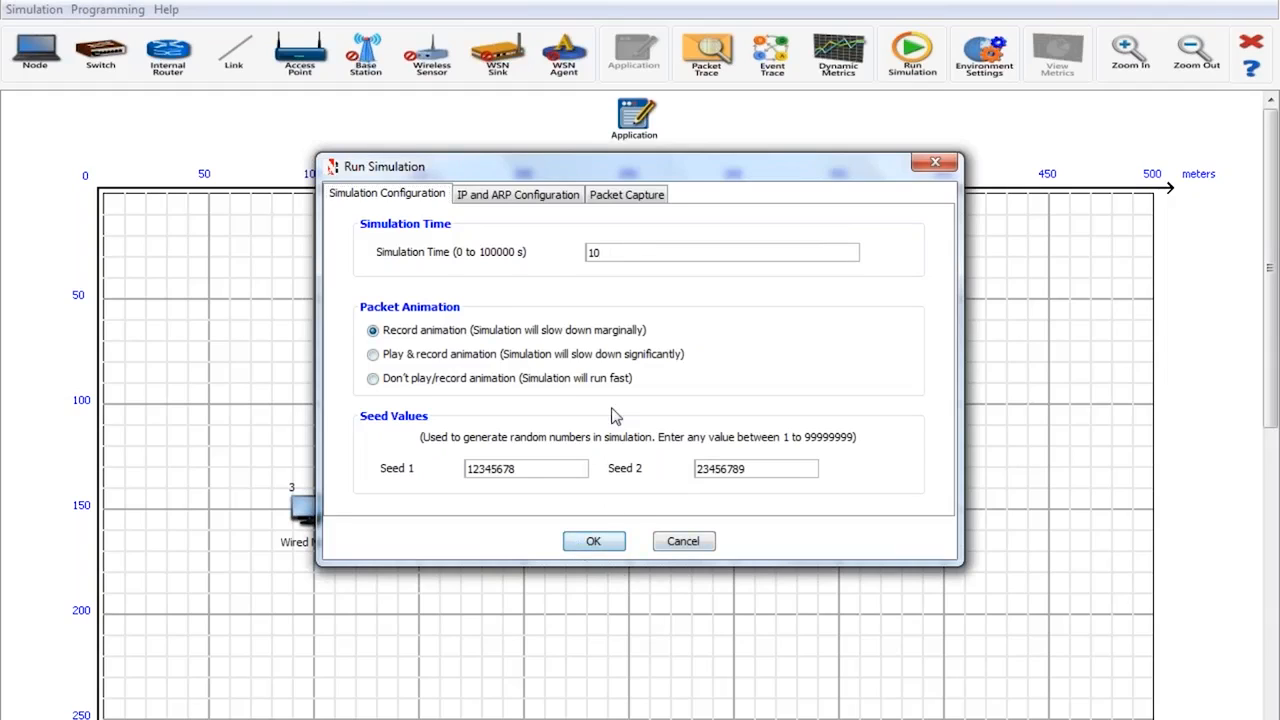
pyautogui.write('0')
pyautogui.click(617, 545)
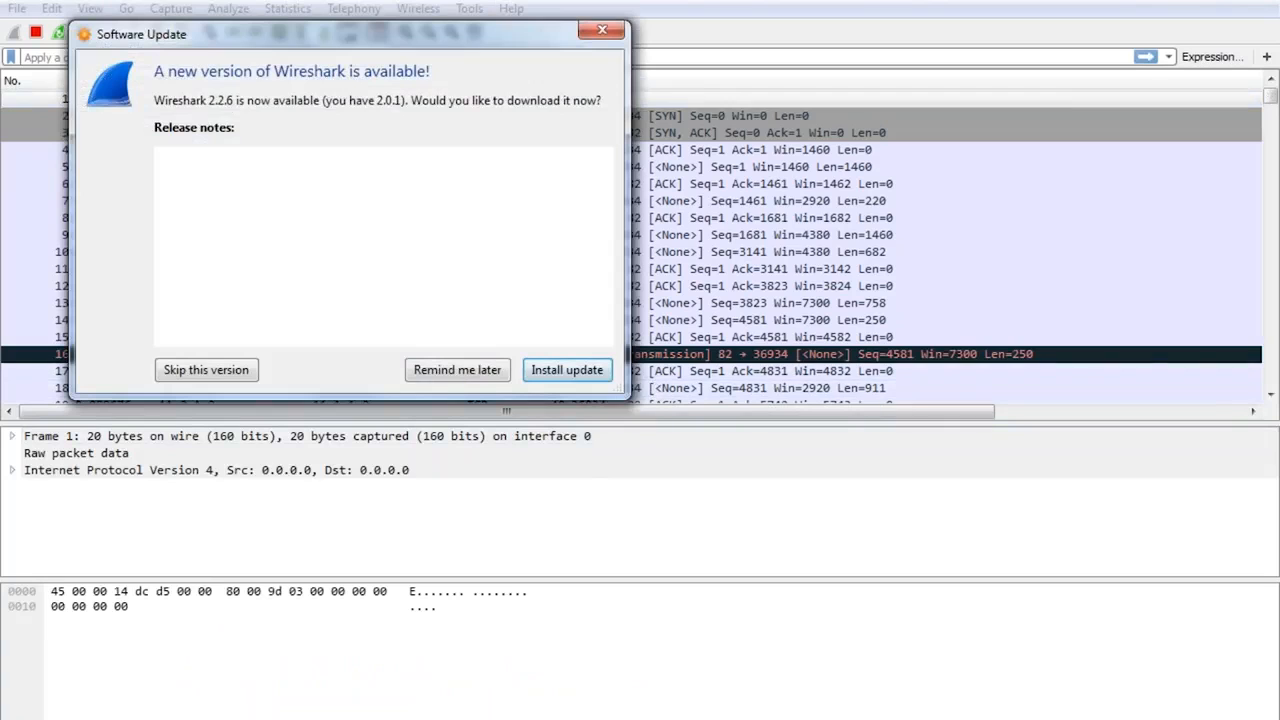
# In Wireshark, dismiss the software update offer and examine the Transmission Control Protocol header fields of packet 5.
pyautogui.click(602, 30)
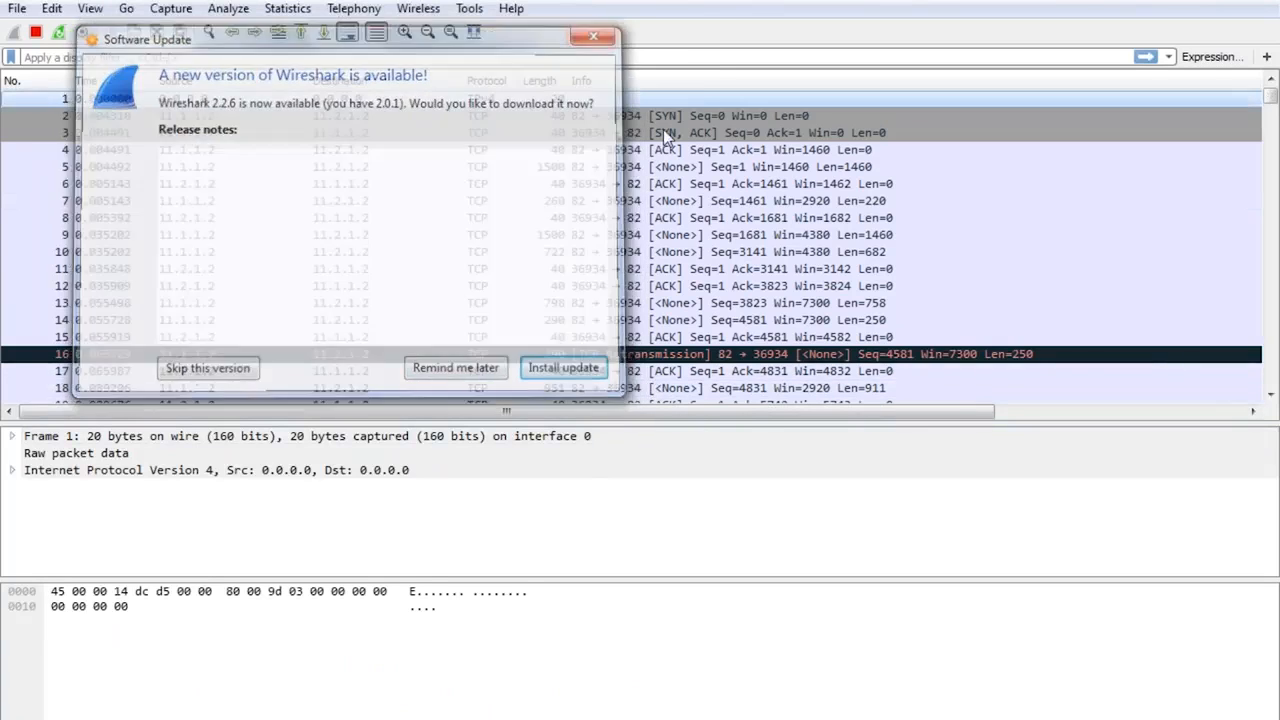
pyautogui.click(714, 167)
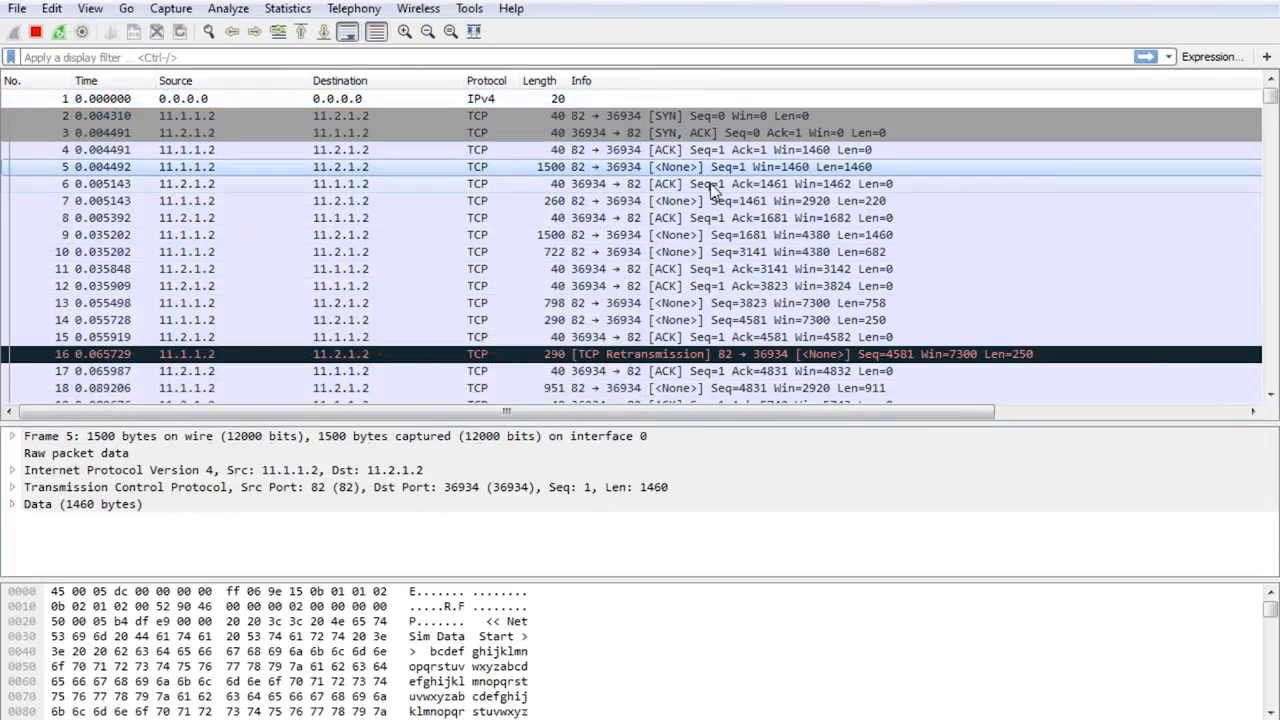
pyautogui.click(13, 488)
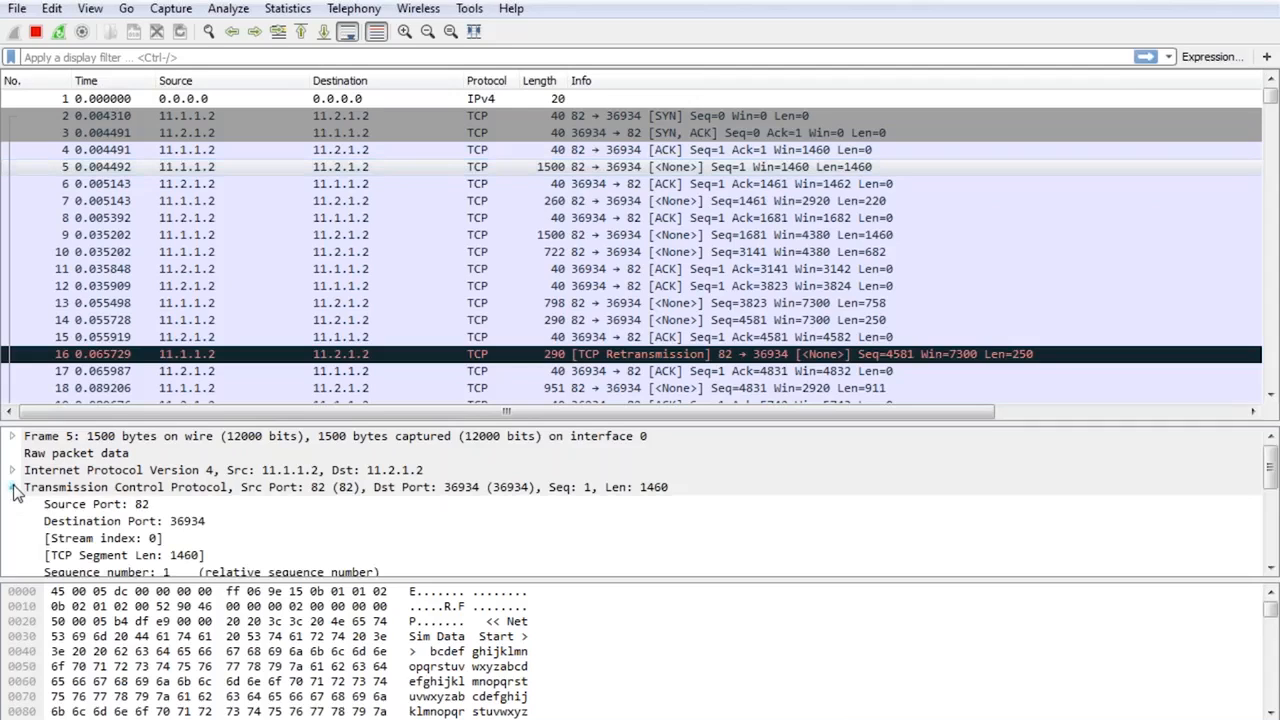
pyautogui.scroll(-1, 73, 512)
pyautogui.scroll(1, 73, 512)
pyautogui.scroll(-1, 73, 512)
pyautogui.scroll(-1, 73, 512)
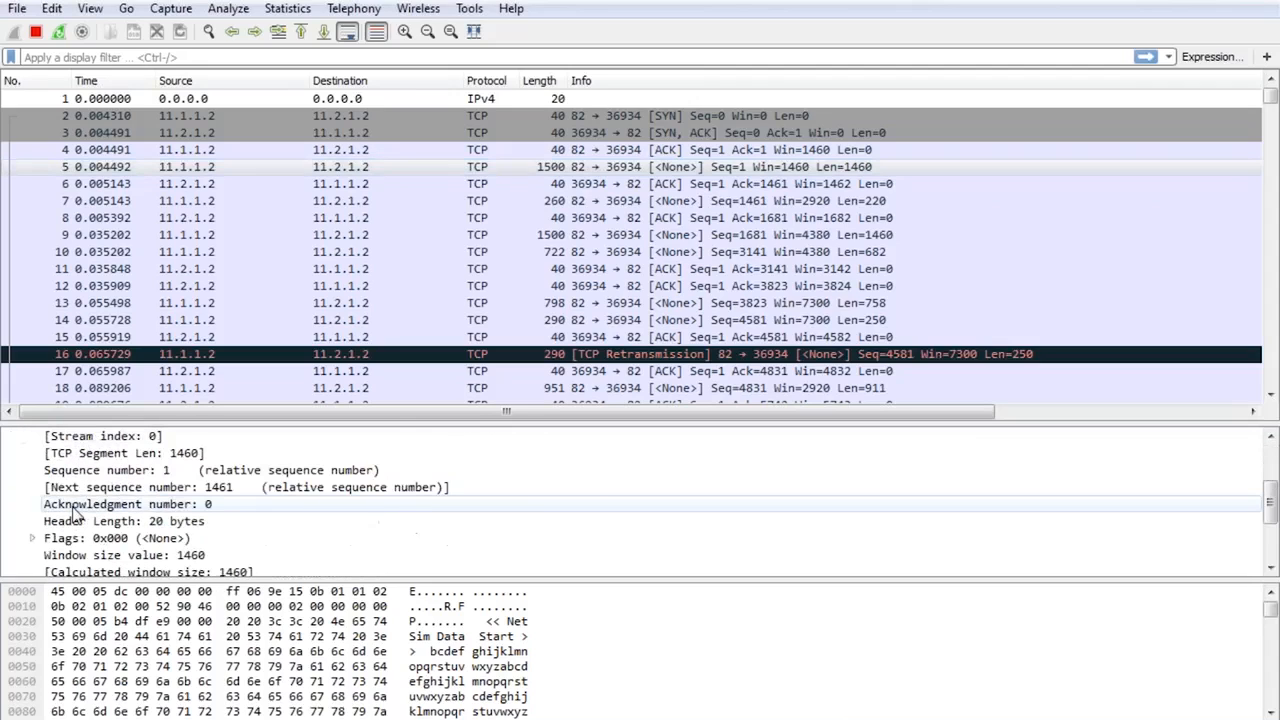
pyautogui.scroll(1, 75, 512)
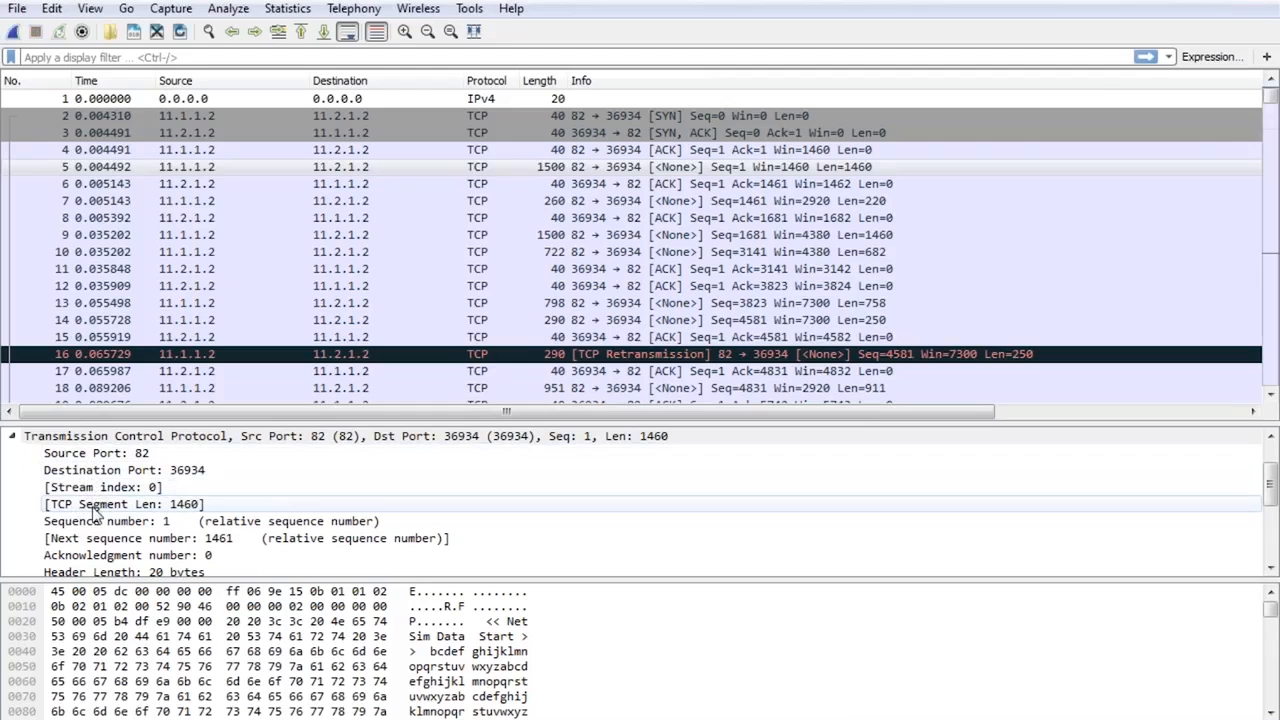
pyautogui.scroll(-3, 95, 512)
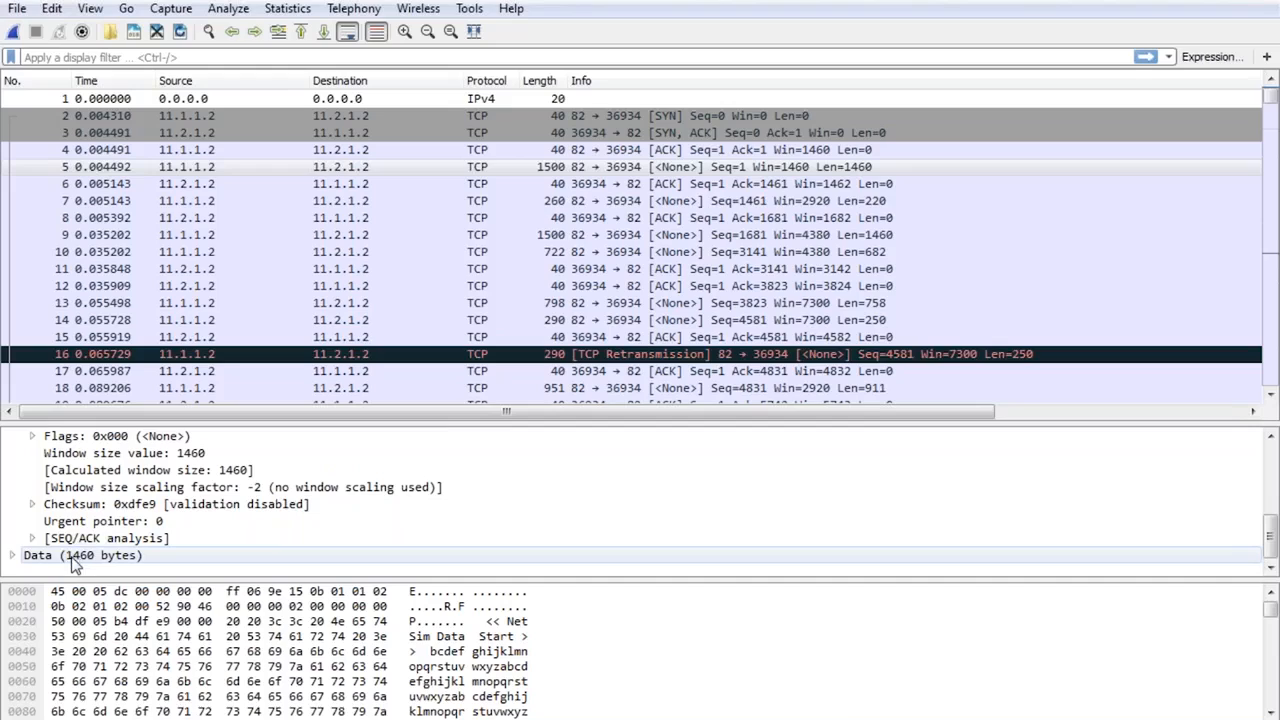
# Enlarge the packet bytes view and select packet 5's data field to inspect its payload.
pyautogui.moveTo(112, 585); pyautogui.dragTo(112, 500)
pyautogui.click(129, 570)
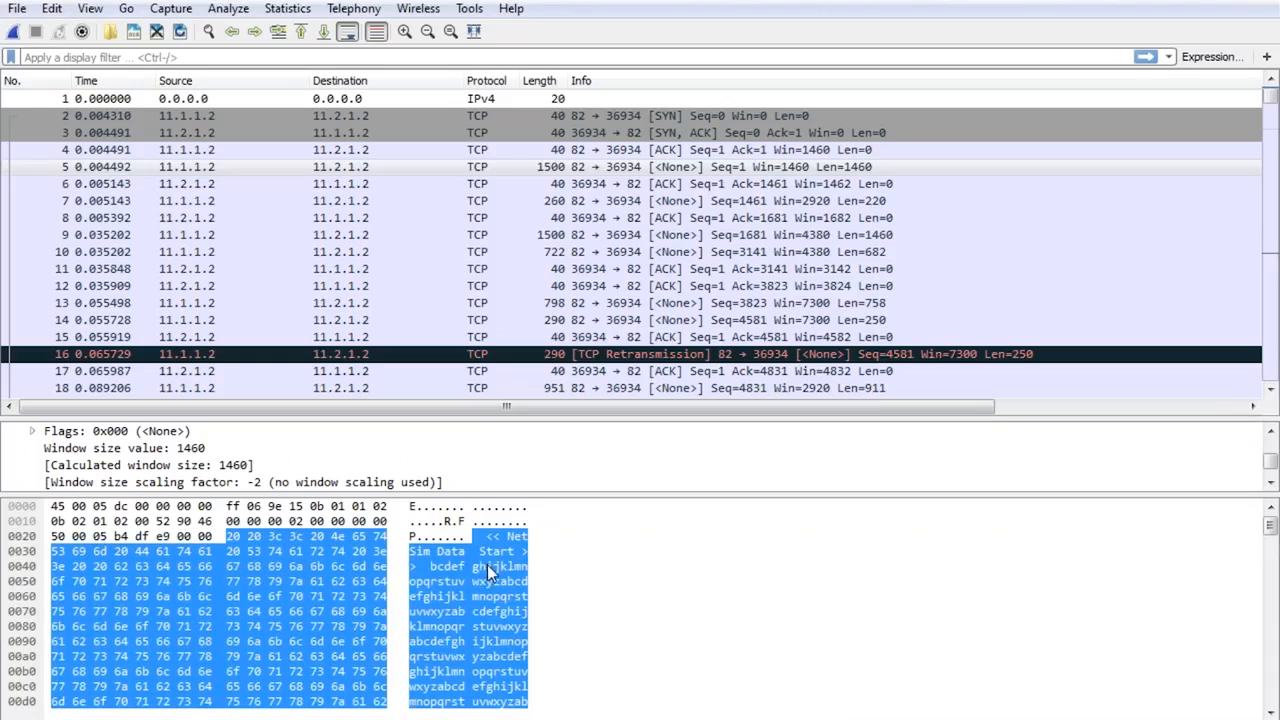
pyautogui.scroll(-4, 501, 625)
pyautogui.scroll(4, 505, 645)
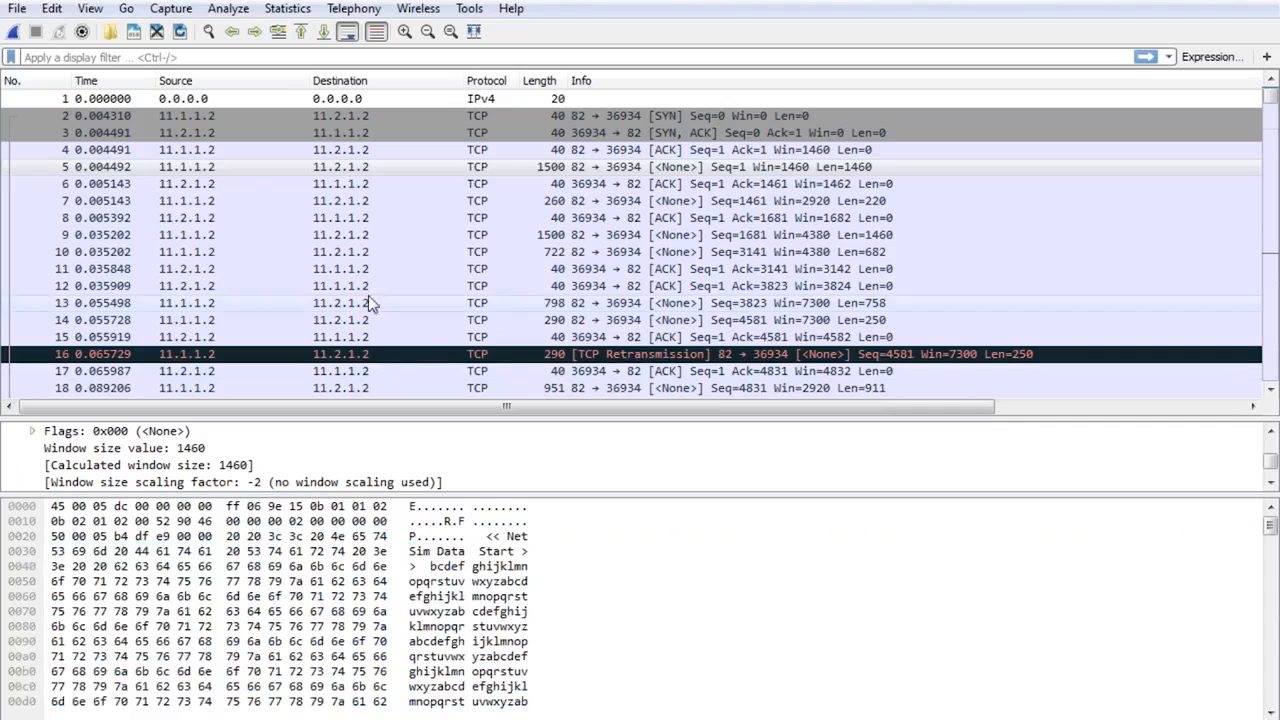
# Sort the captured packets by protocol and apply the display filter tcp.
pyautogui.click(482, 81)
pyautogui.click(285, 57)
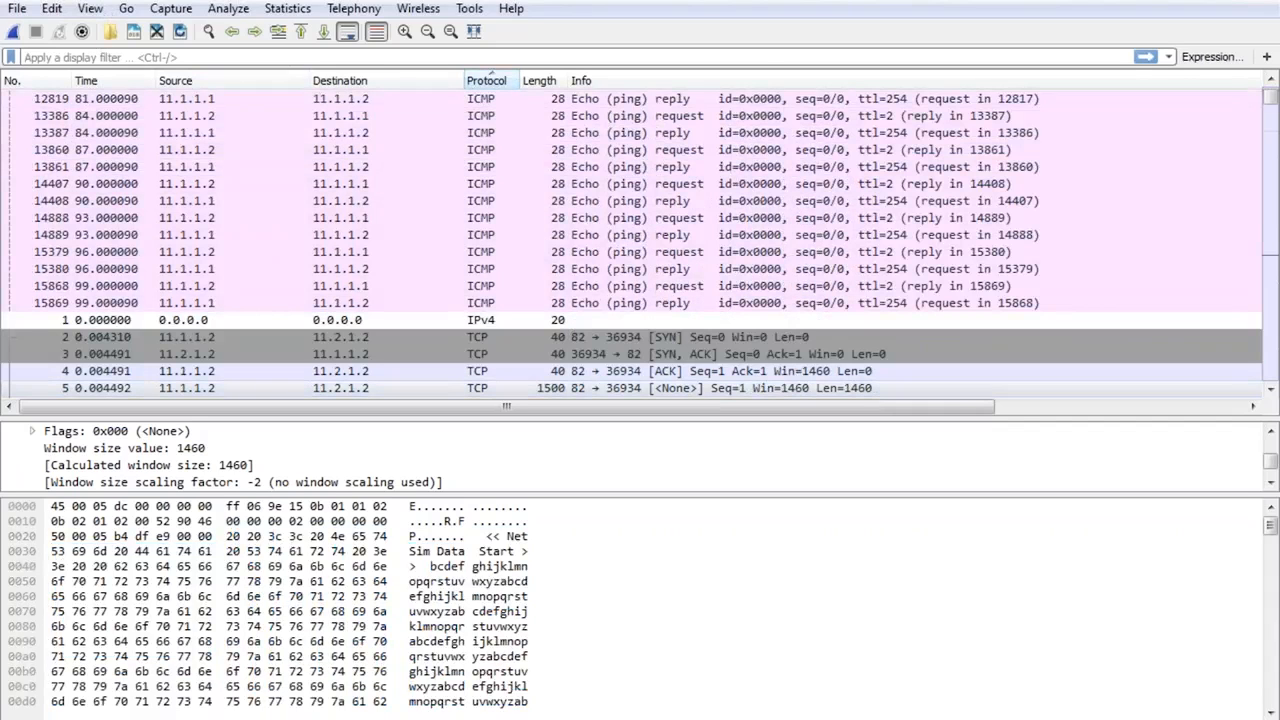
pyautogui.write('tc')
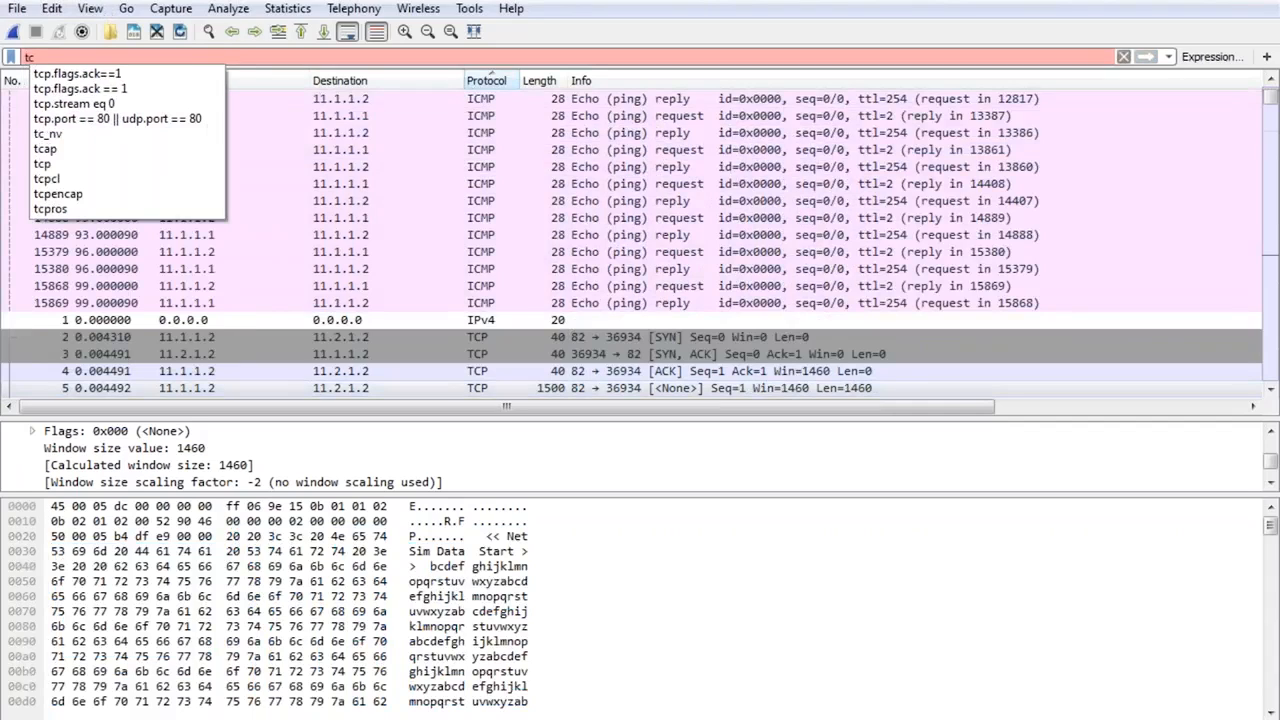
pyautogui.write('p')
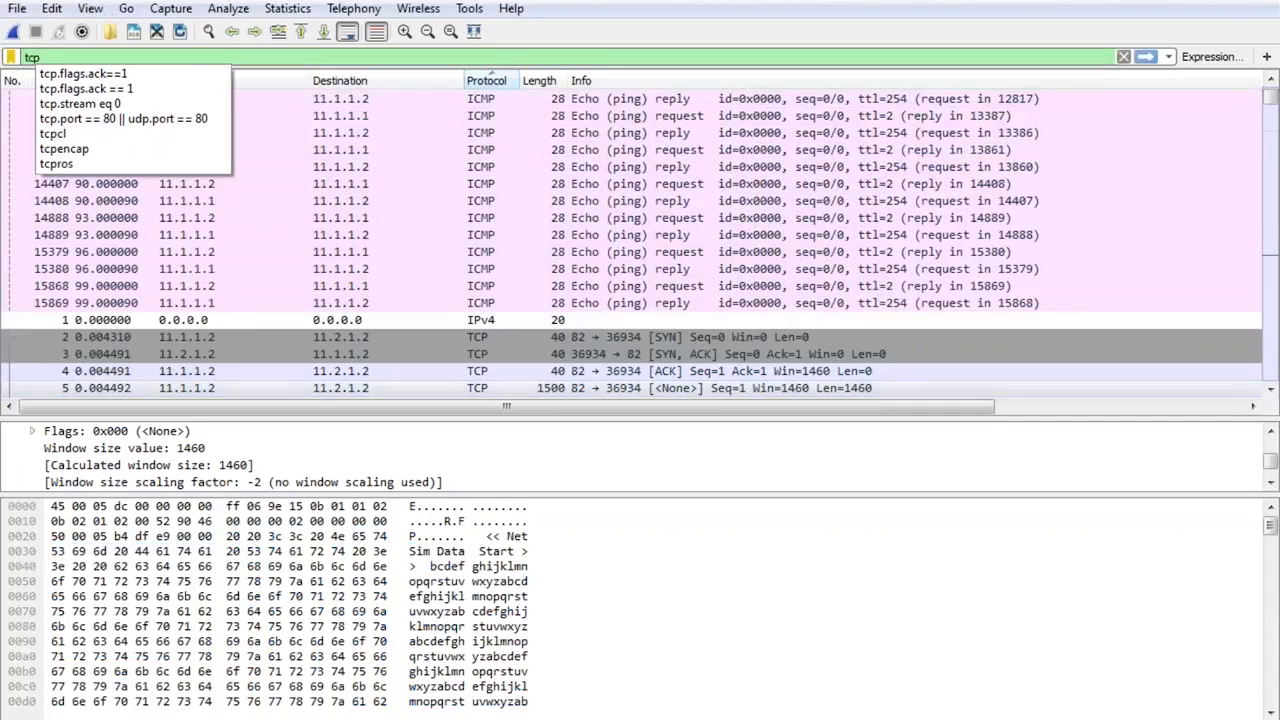
pyautogui.press('Return')
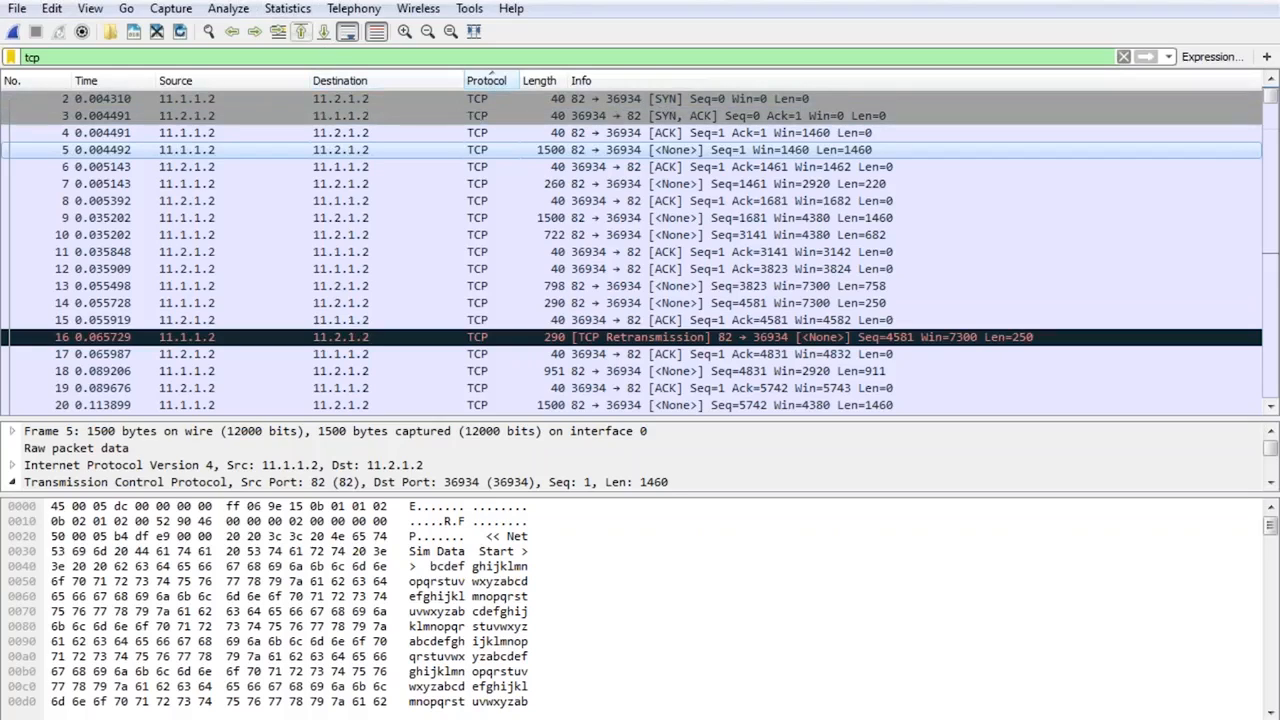
# Generate a flow graph of the capture with the flow type set to TCP Flows.
pyautogui.click(292, 10)
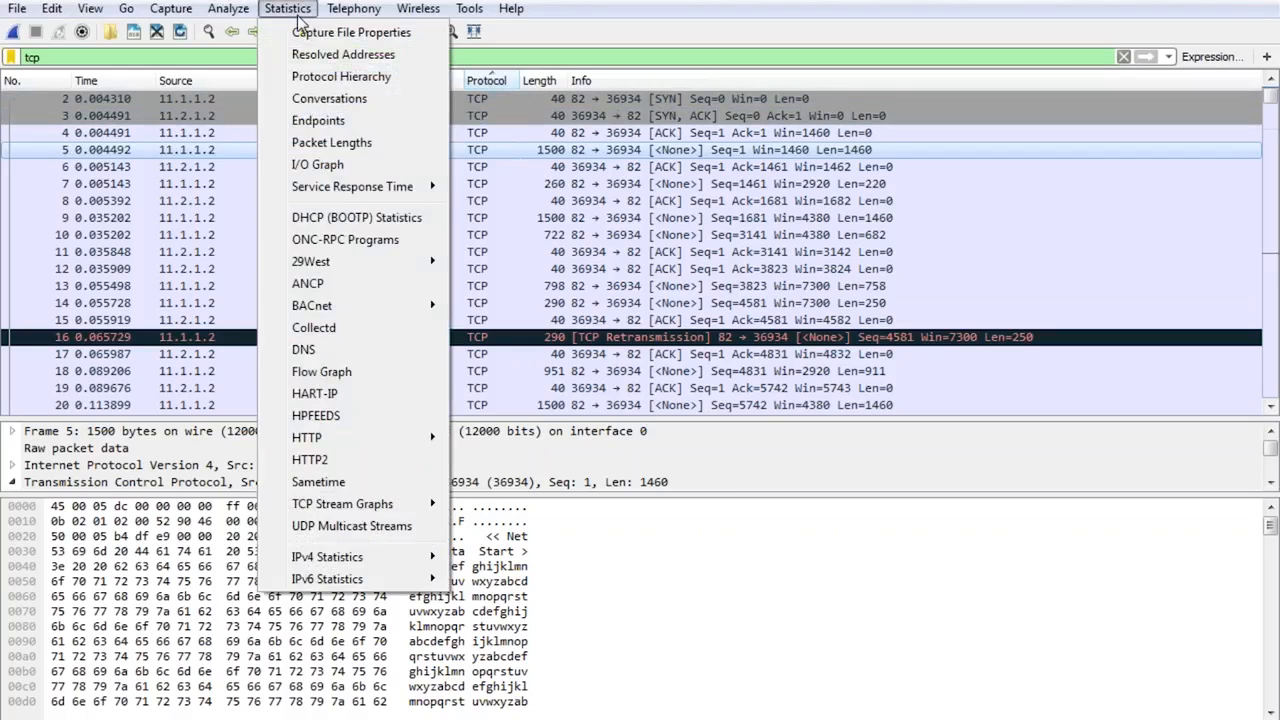
pyautogui.click(321, 372)
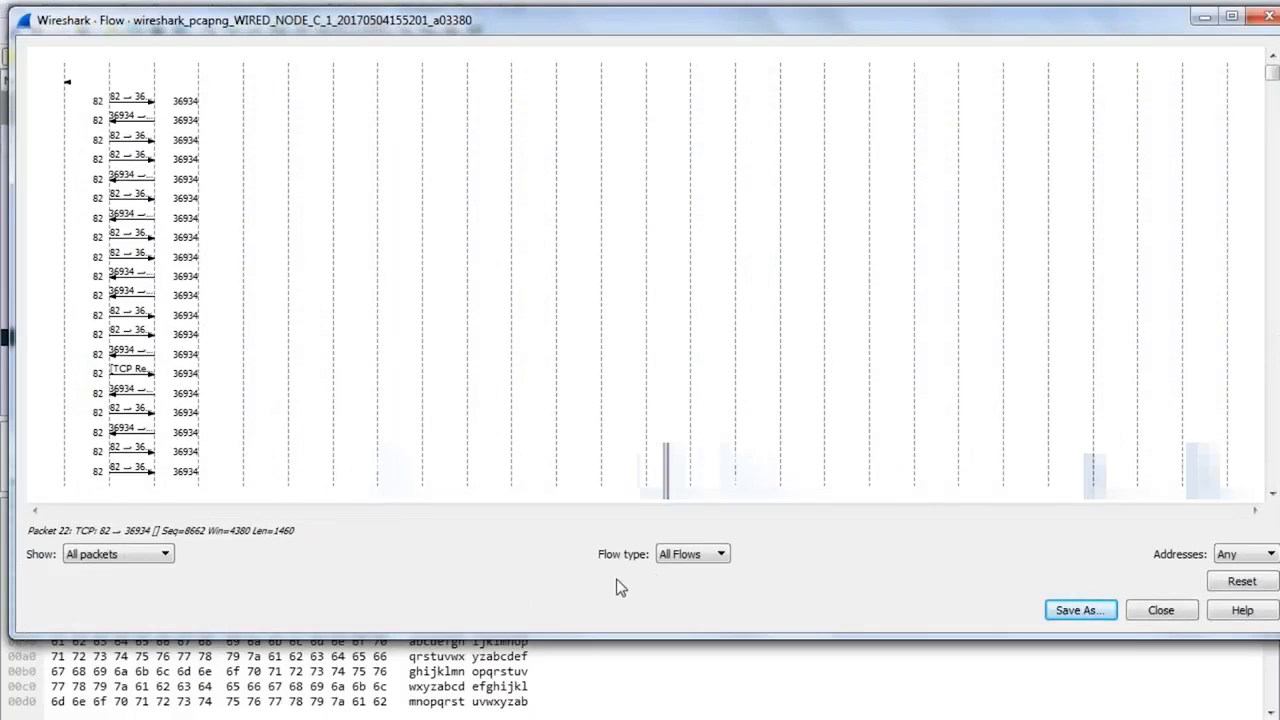
pyautogui.click(668, 558)
pyautogui.click(665, 581)
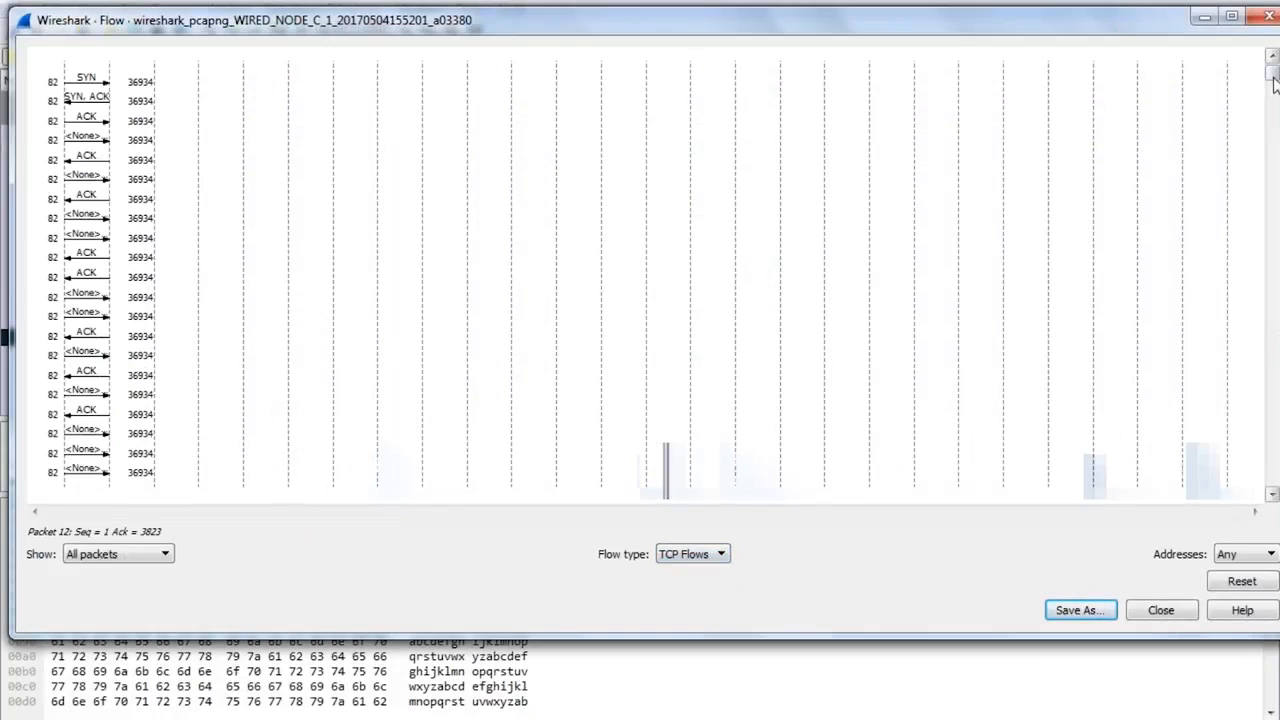
# Move the flow graph aside to compare it with the packet list, then close the graph.
pyautogui.moveTo(119, 29); pyautogui.dragTo(500, 85)
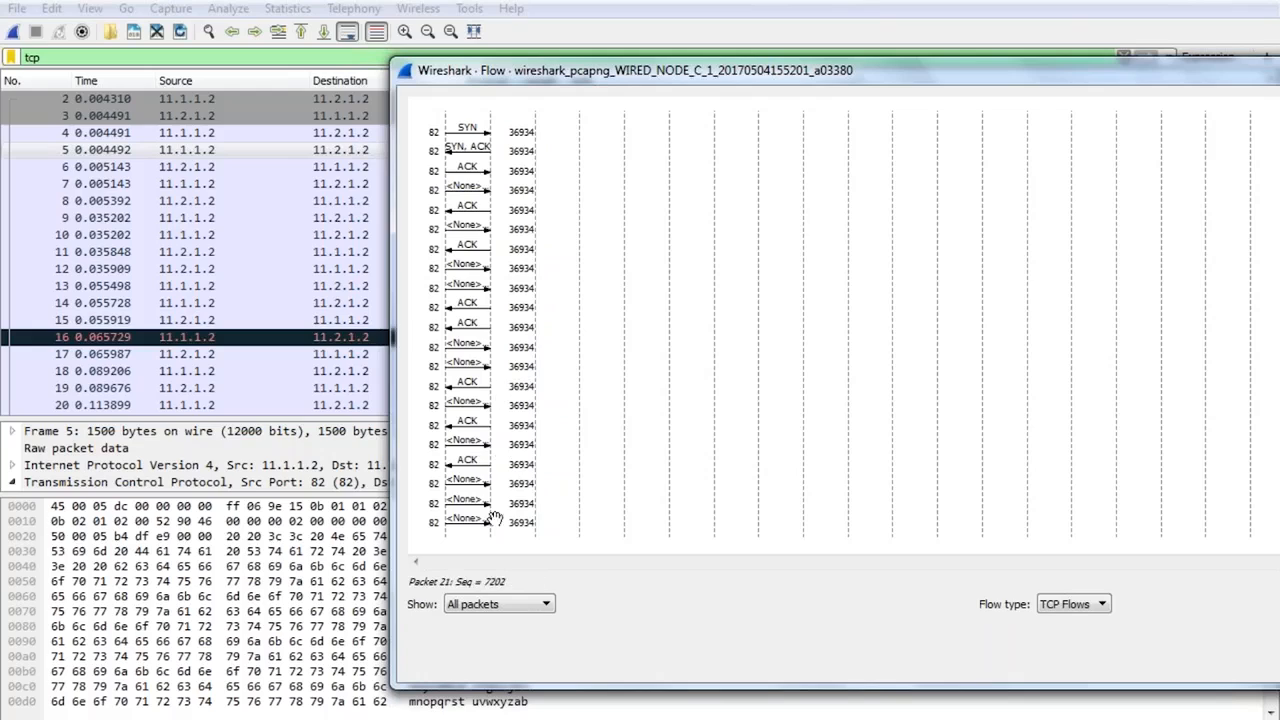
pyautogui.moveTo(478, 592)
pyautogui.moveTo(910, 70); pyautogui.dragTo(538, 71)
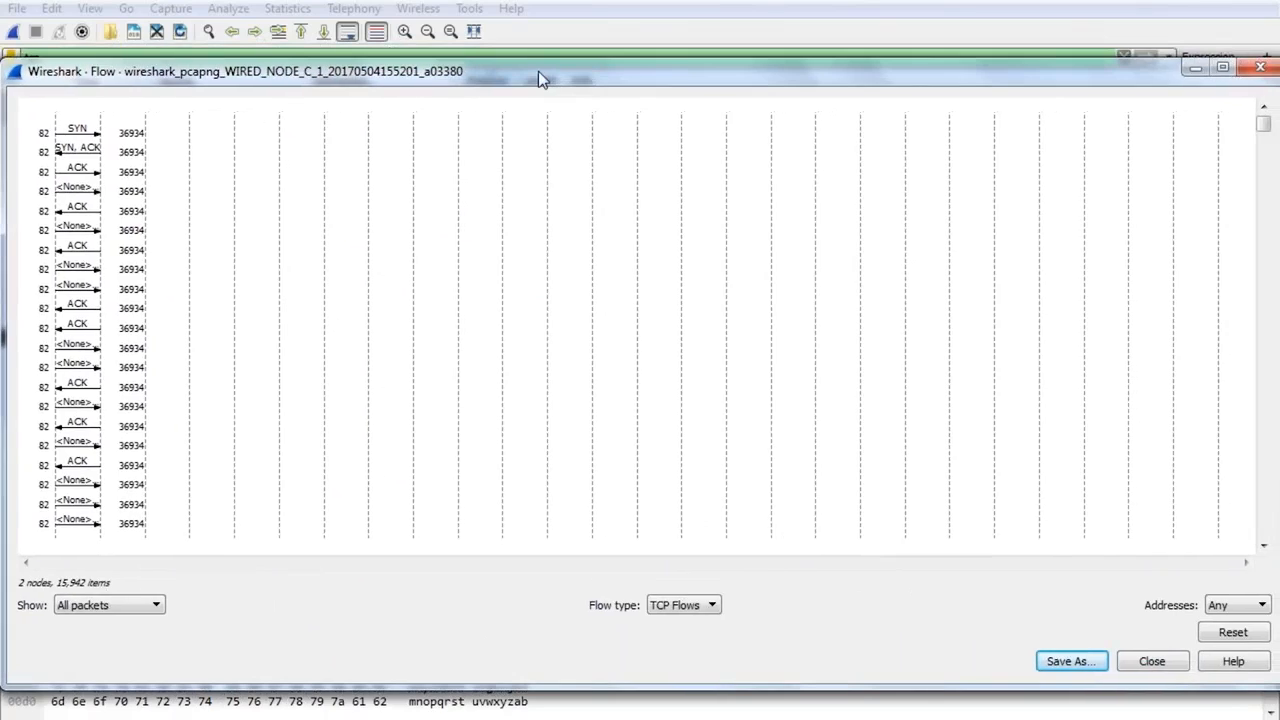
pyautogui.click(1262, 68)
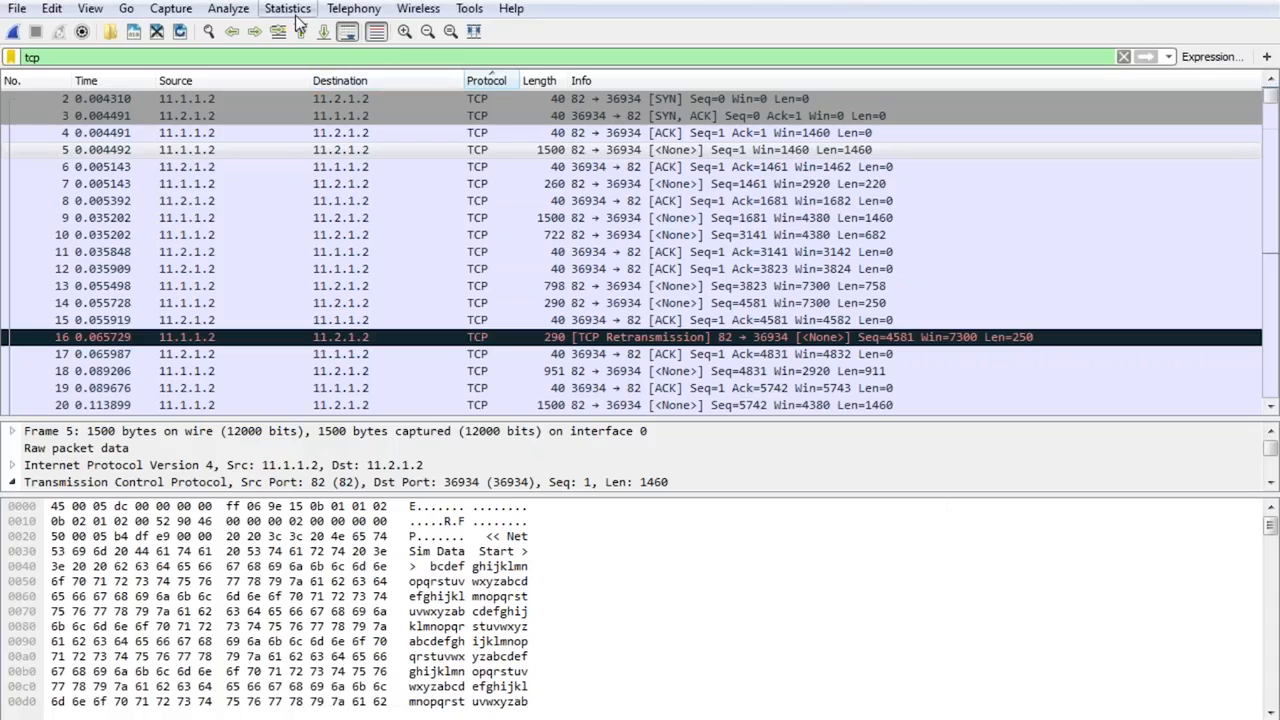
# Display the Window Scaling TCP stream graph and zoom in on the plotted window sizes.
pyautogui.click(290, 9)
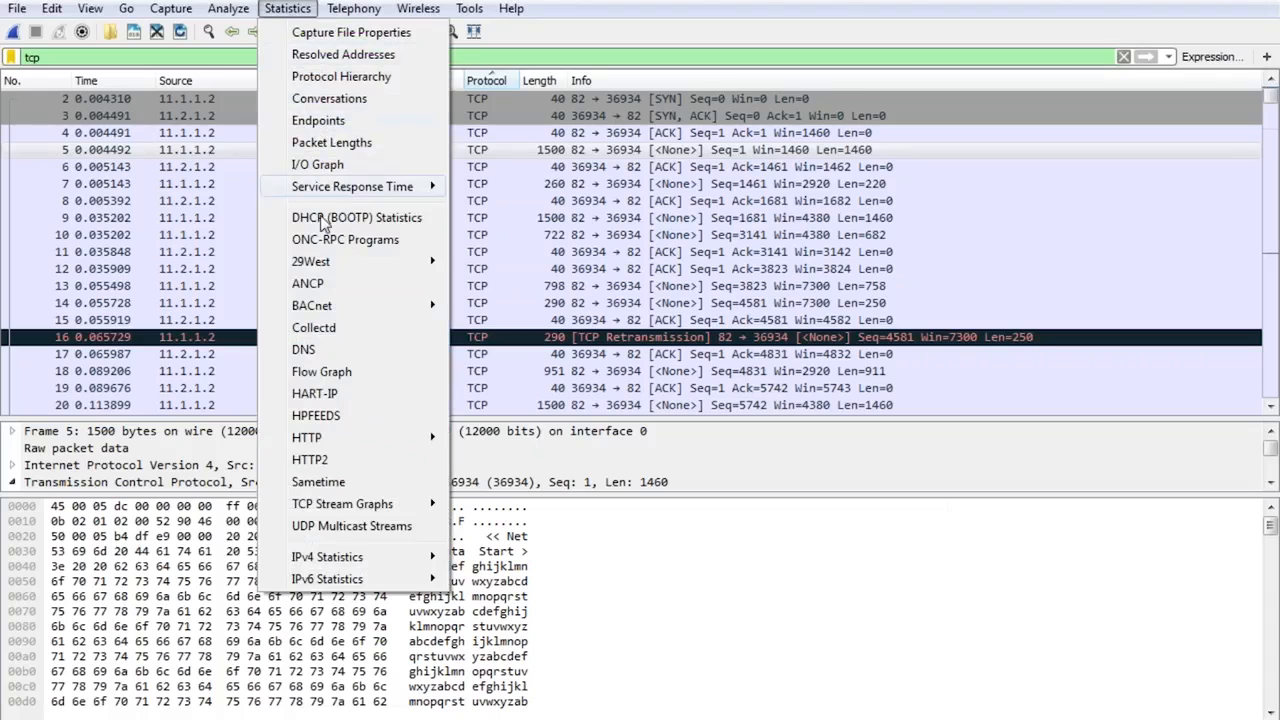
pyautogui.moveTo(345, 504)
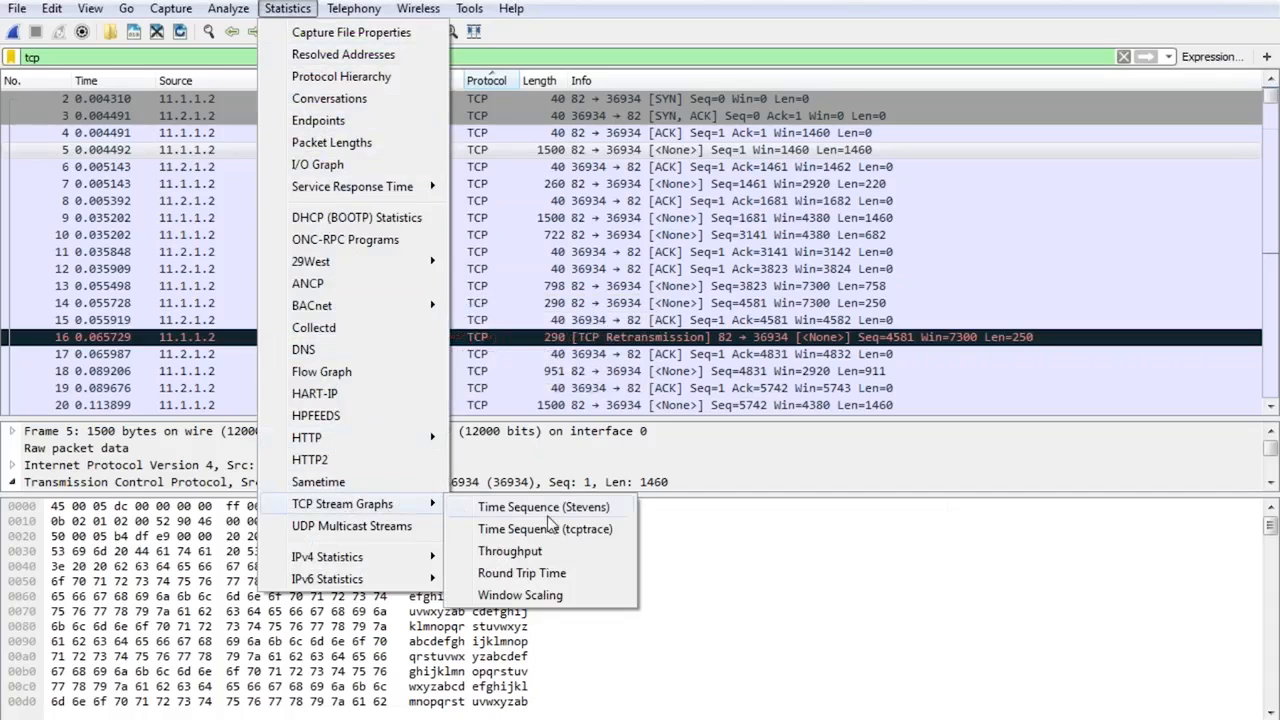
pyautogui.click(533, 596)
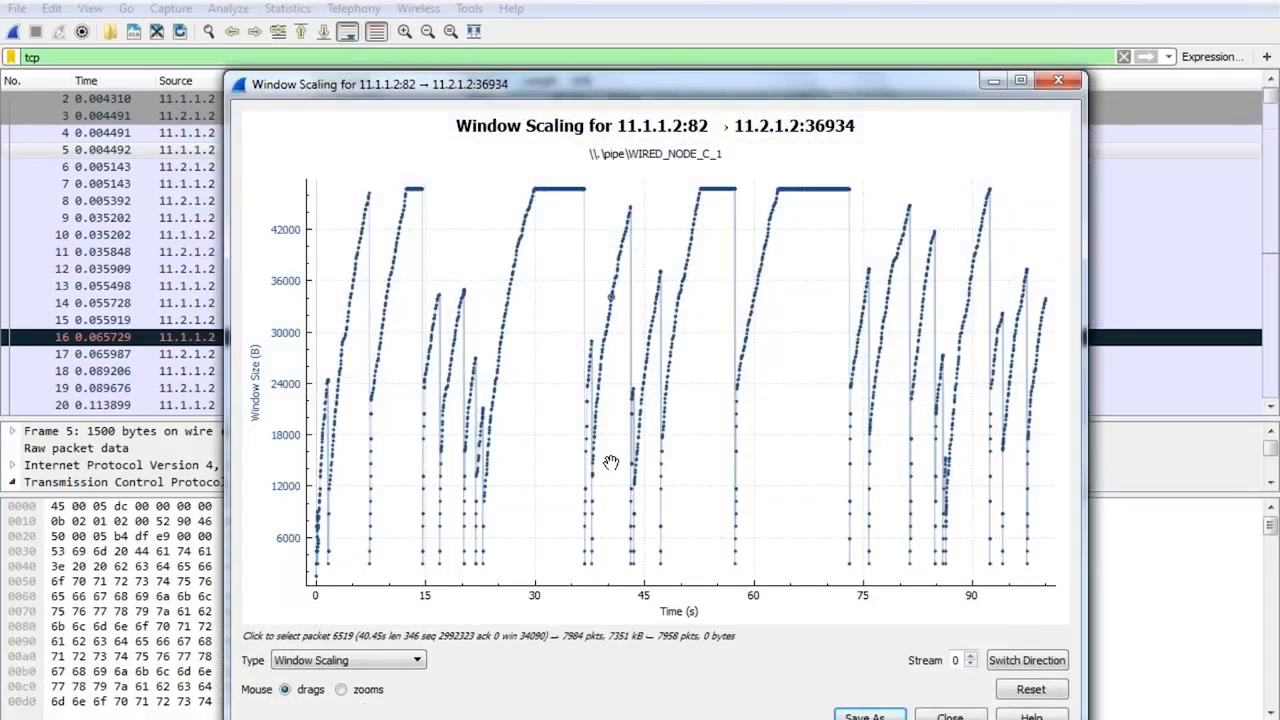
pyautogui.scroll(2, 611, 462)
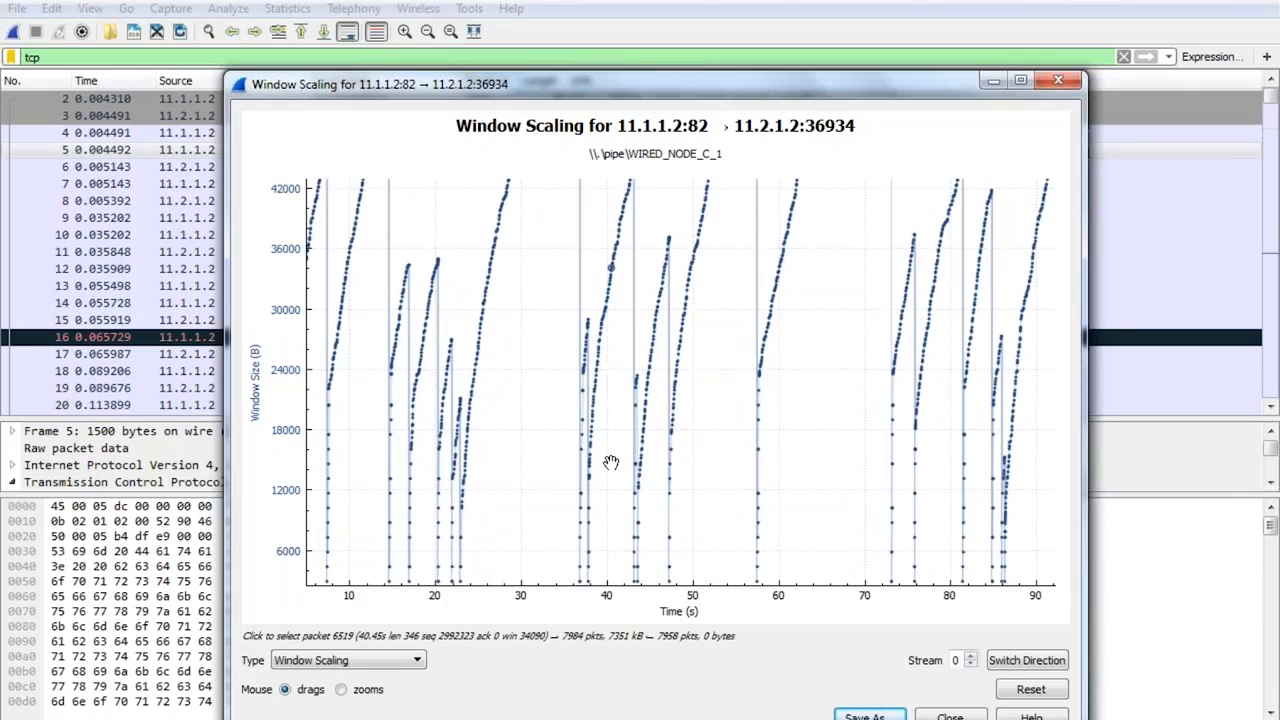
# Zoom out the Window Scaling graph and pan it to examine how the window size varies over time.
pyautogui.scroll(-2, 611, 462)
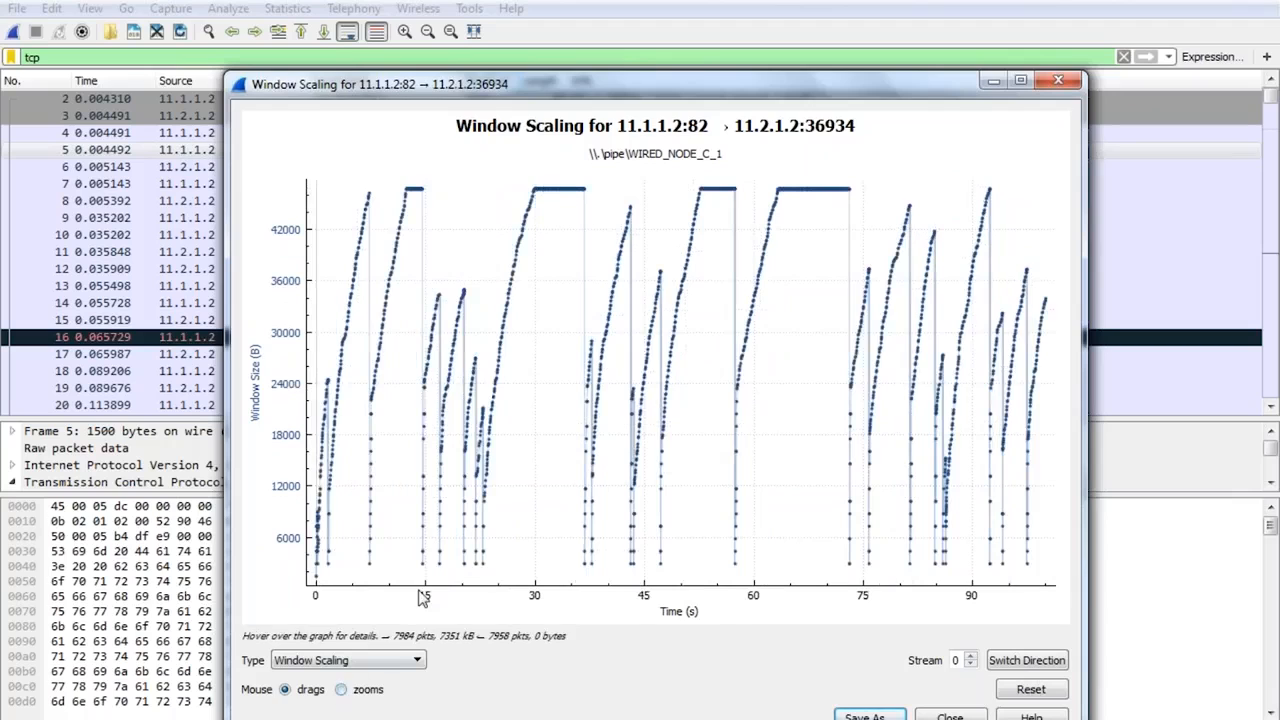
pyautogui.moveTo(437, 523); pyautogui.dragTo(554, 483)
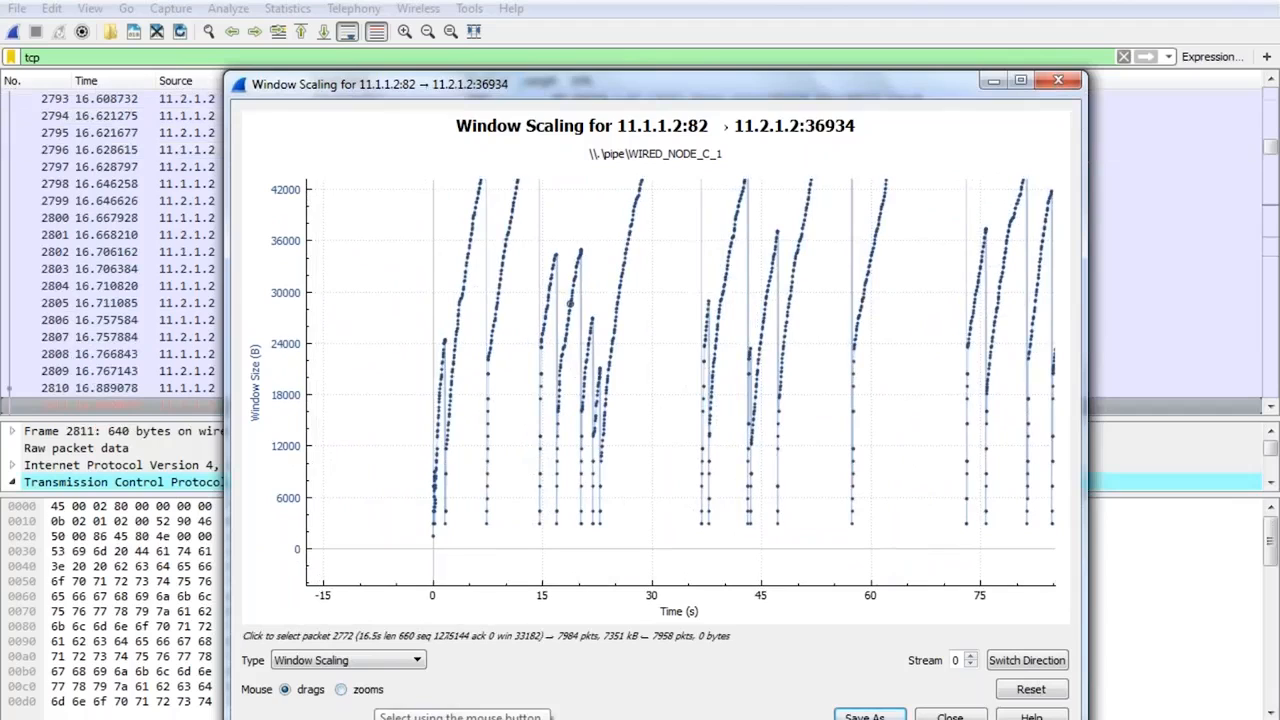
pyautogui.moveTo(606, 395); pyautogui.dragTo(584, 445)
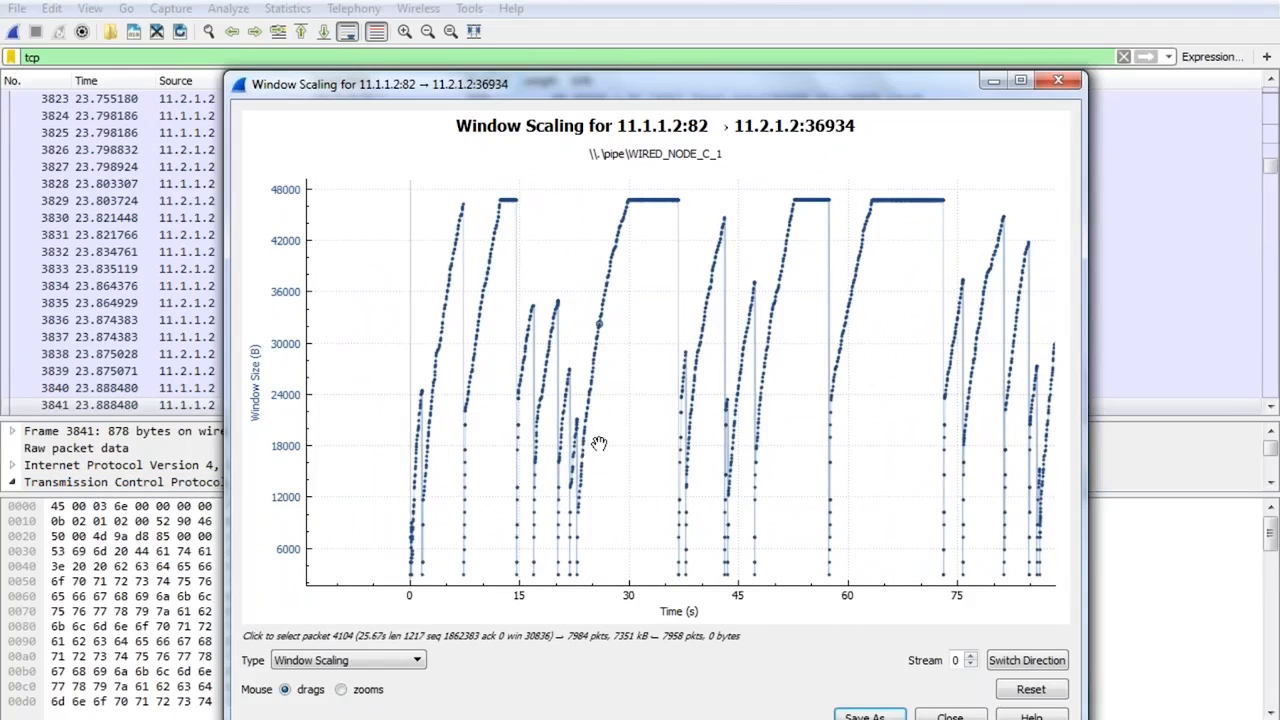
# Set the graph's mouse mode to zooms and magnify the window size plot around the first 1.8 seconds.
pyautogui.click(372, 690)
pyautogui.moveTo(357, 318); pyautogui.dragTo(663, 580)
pyautogui.moveTo(346, 240); pyautogui.dragTo(697, 591)
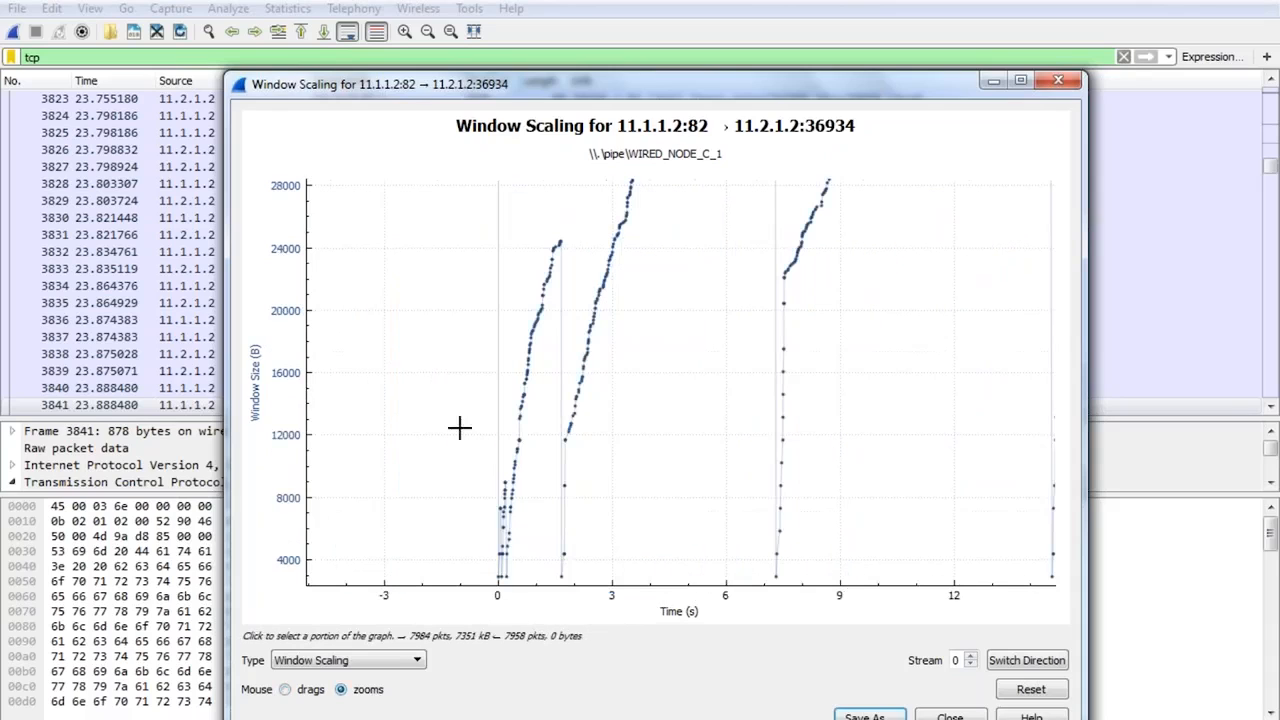
pyautogui.moveTo(361, 292); pyautogui.dragTo(690, 574)
pyautogui.moveTo(415, 337); pyautogui.dragTo(864, 594)
pyautogui.moveTo(473, 320); pyautogui.dragTo(853, 577)
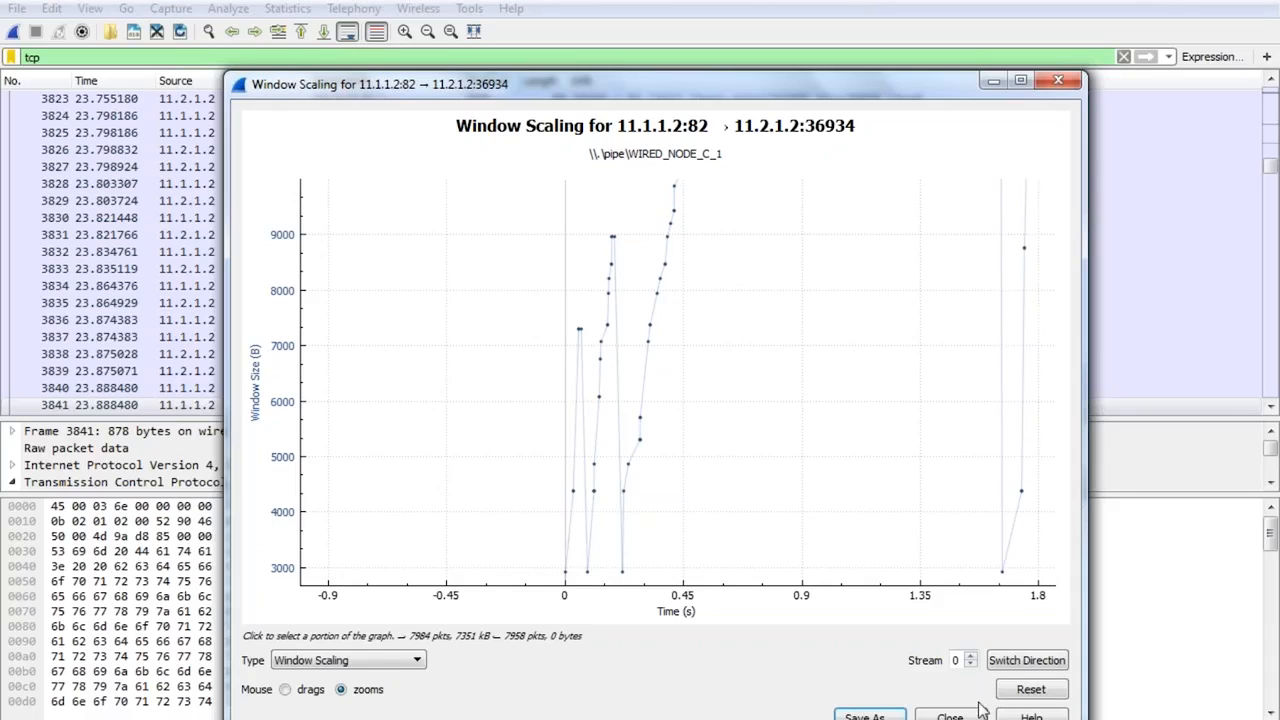
# Reset the Window Scaling graph to its full range and close it.
pyautogui.click(1031, 690)
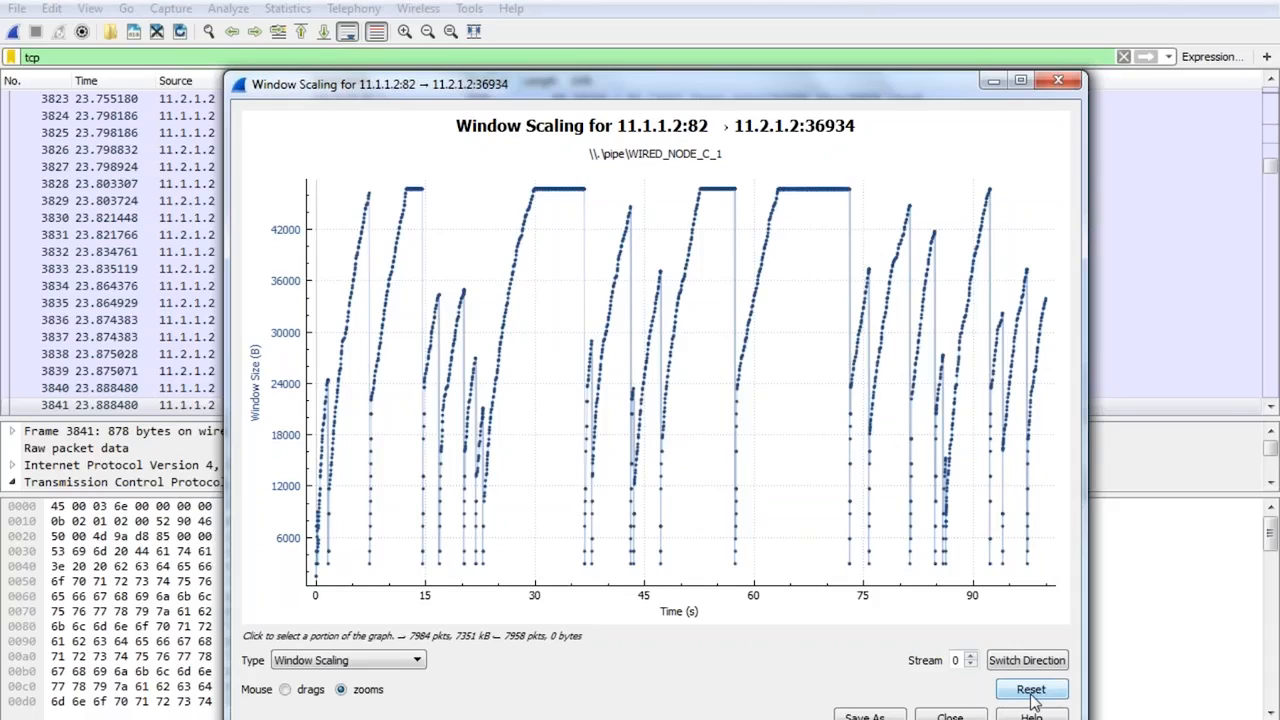
pyautogui.moveTo(715, 718)
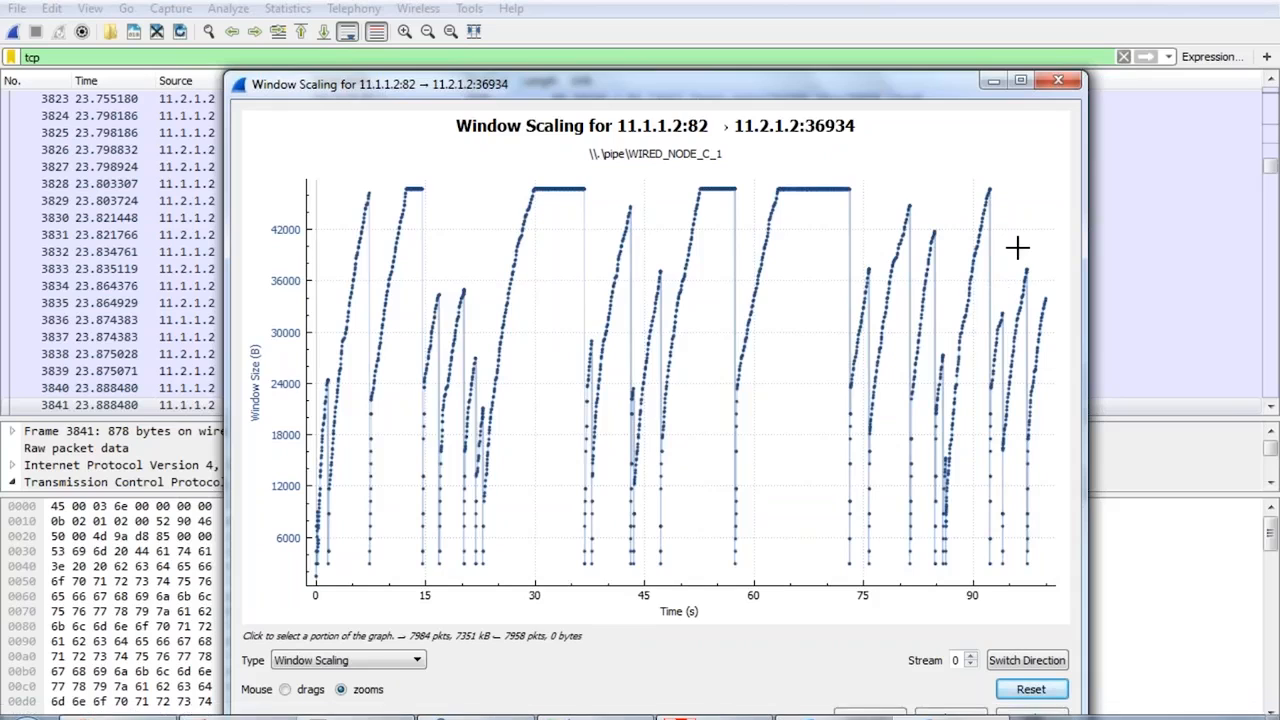
pyautogui.click(1070, 82)
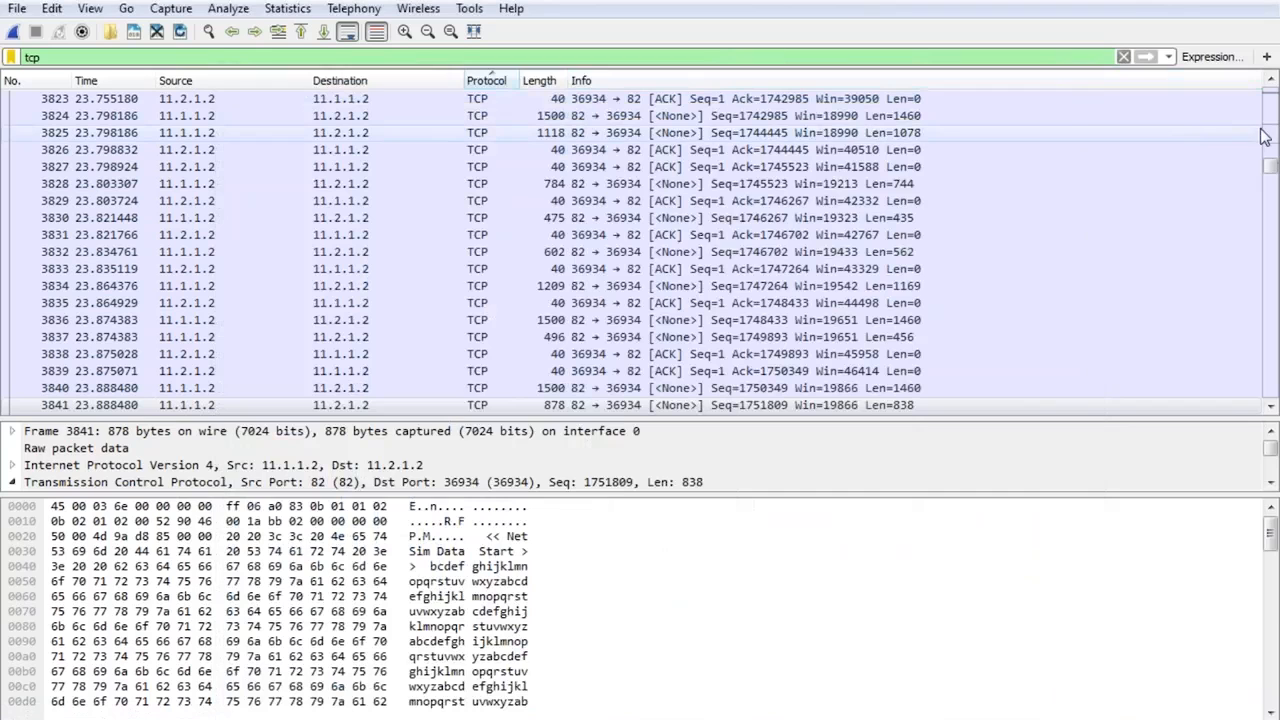
# Go to the end of the packet list and select packet 16004 to show its details.
pyautogui.moveTo(1268, 166); pyautogui.dragTo(1266, 406)
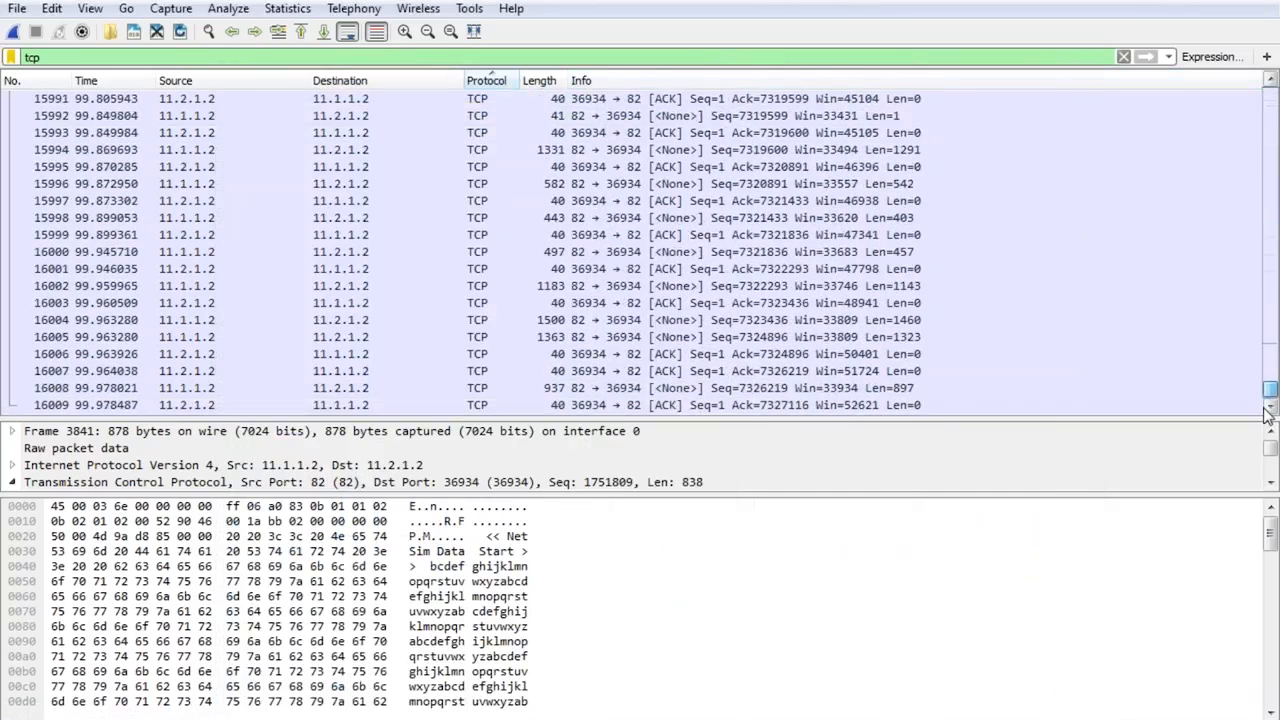
pyautogui.click(1047, 322)
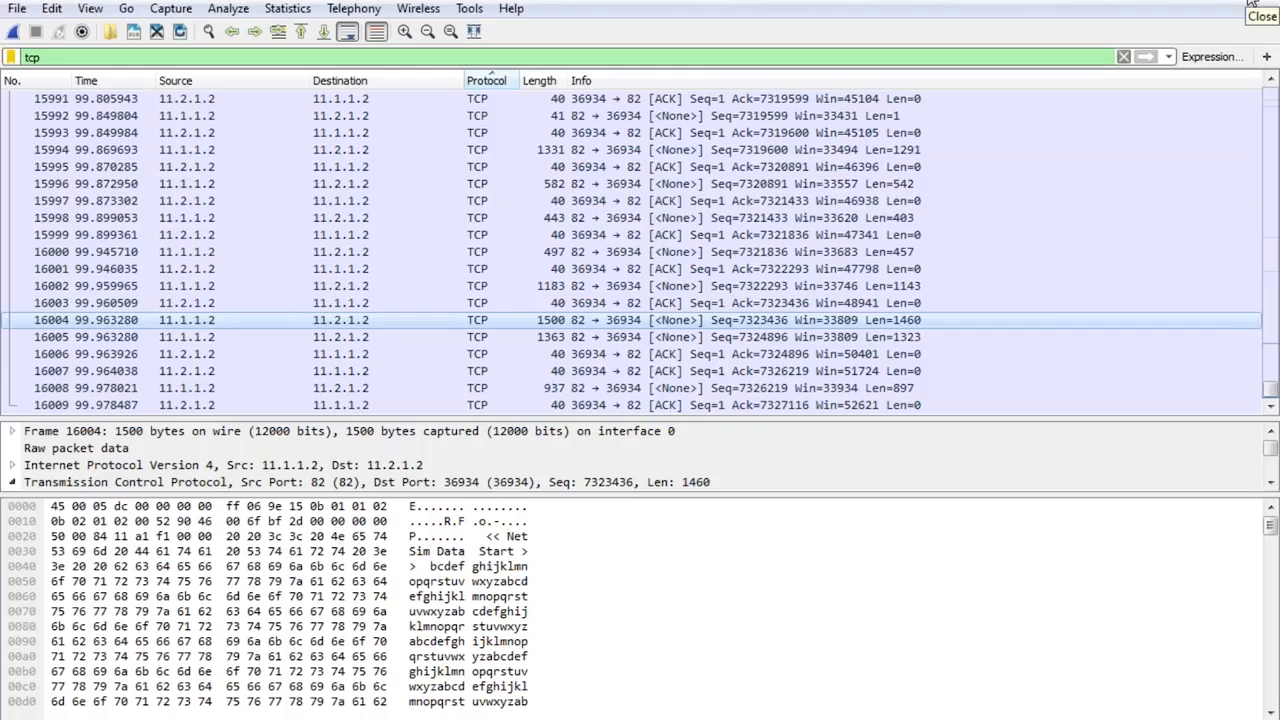
# Quit Wireshark without saving the captured packets, and close NetSim's Performance Metrics without saving the experiment.
pyautogui.click(1250, 5)
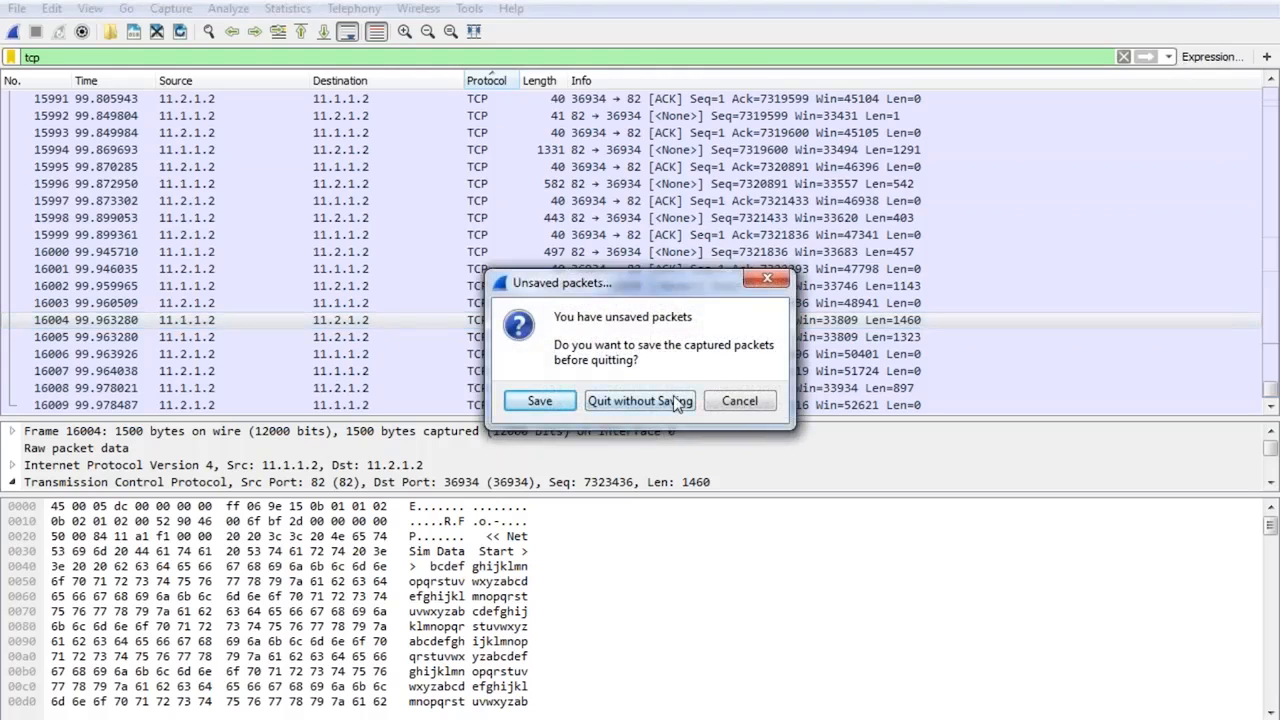
pyautogui.click(678, 402)
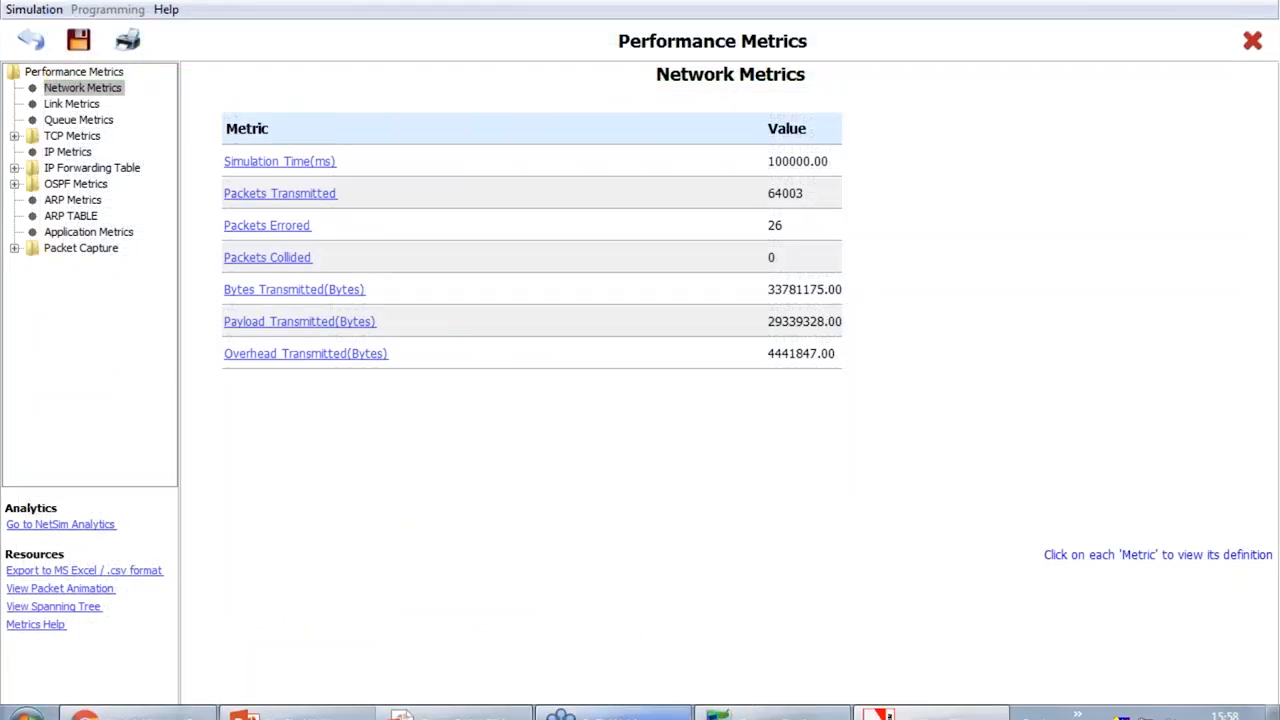
pyautogui.click(1254, 46)
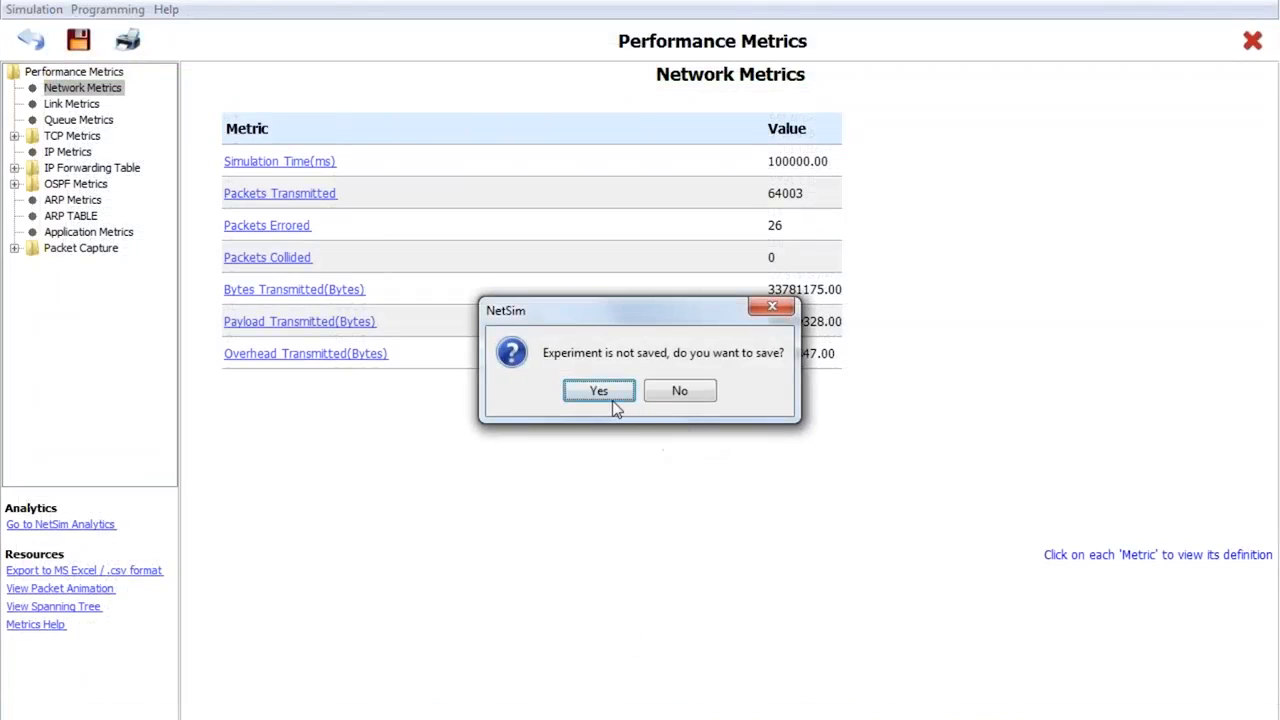
pyautogui.click(672, 391)
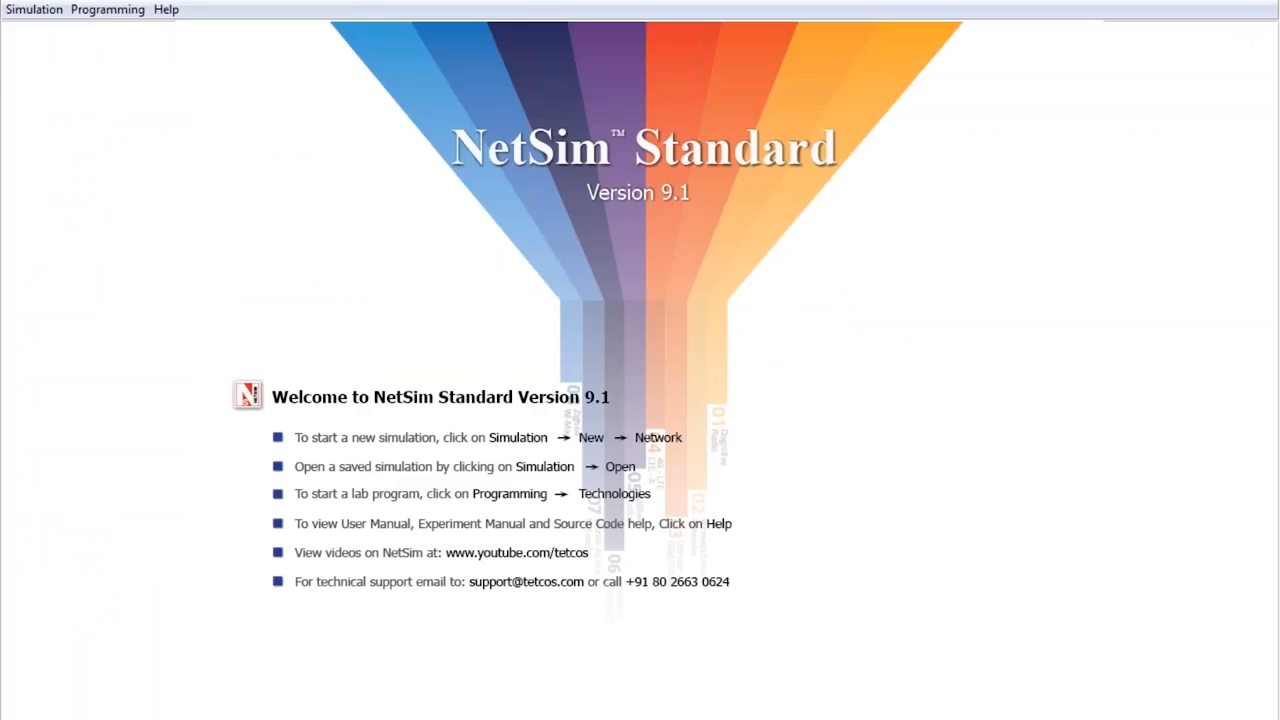
# Switch from the presentation back to NetSim and open the saved network scenario.
pyautogui.moveTo(800, 718)
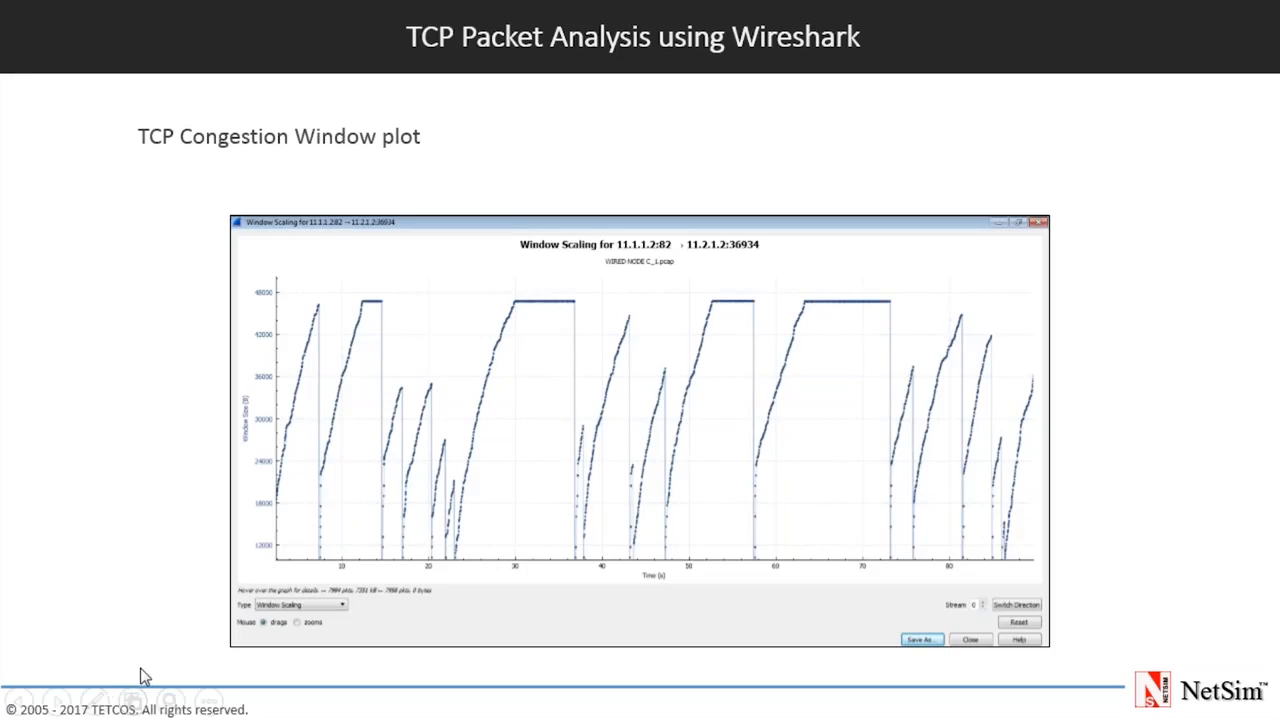
pyautogui.hotkey('alt', 'Tab')
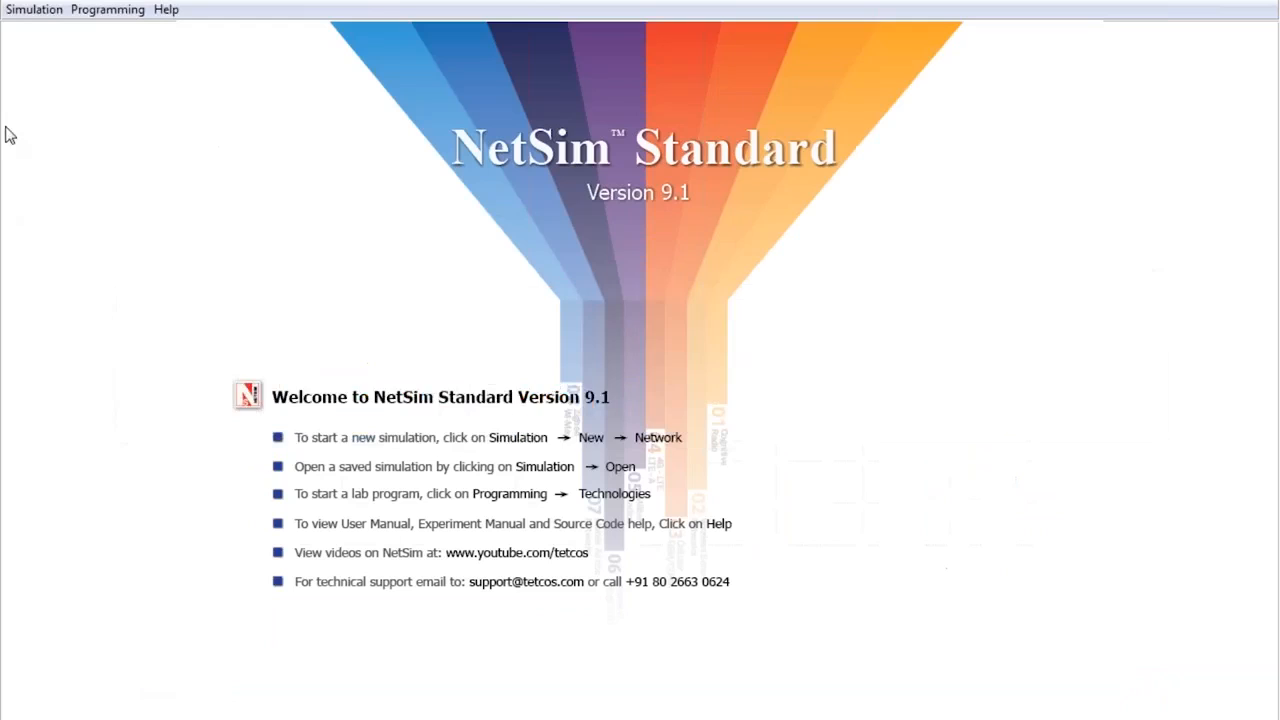
pyautogui.click(19, 12)
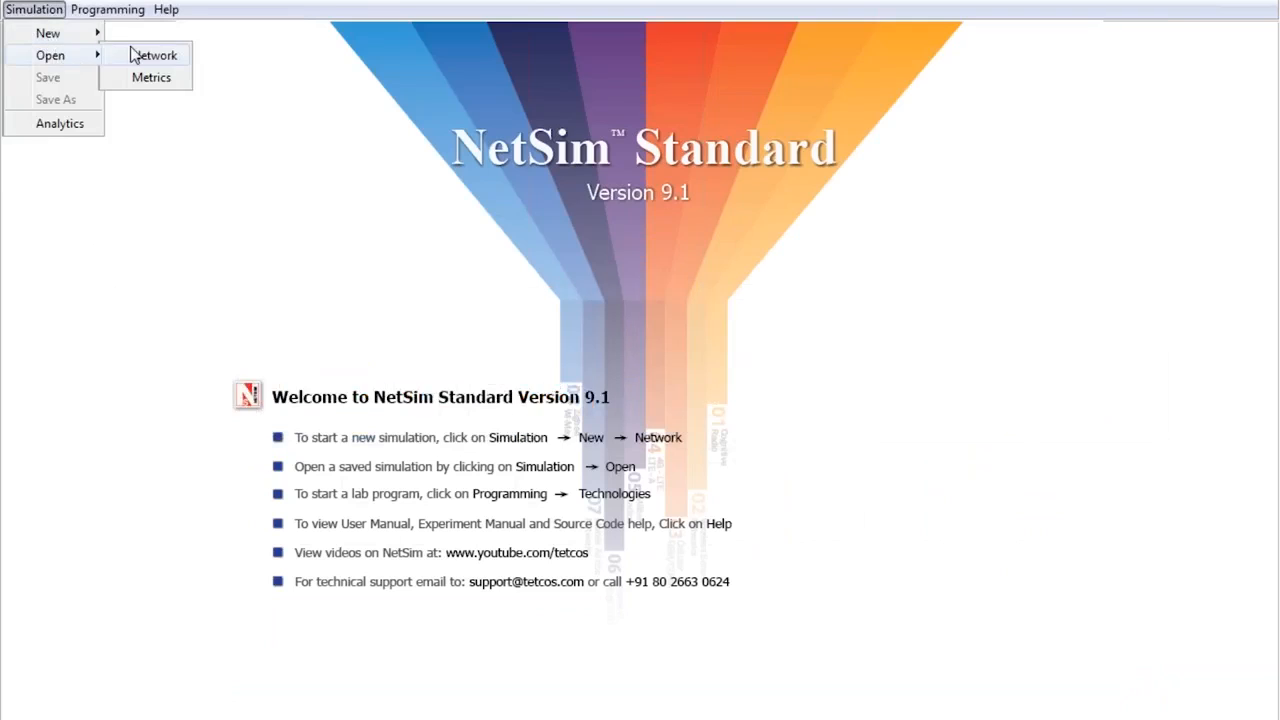
pyautogui.click(465, 190)
pyautogui.doubleClick(559, 218)
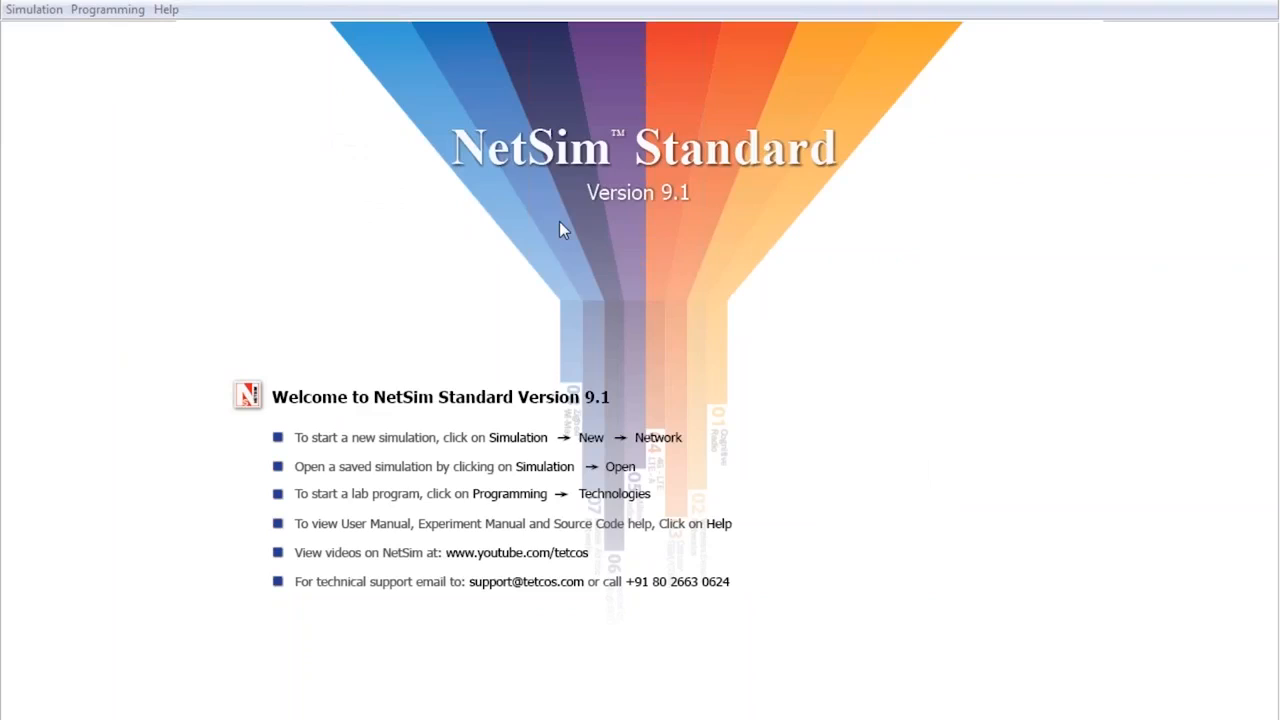
pyautogui.click(618, 407)
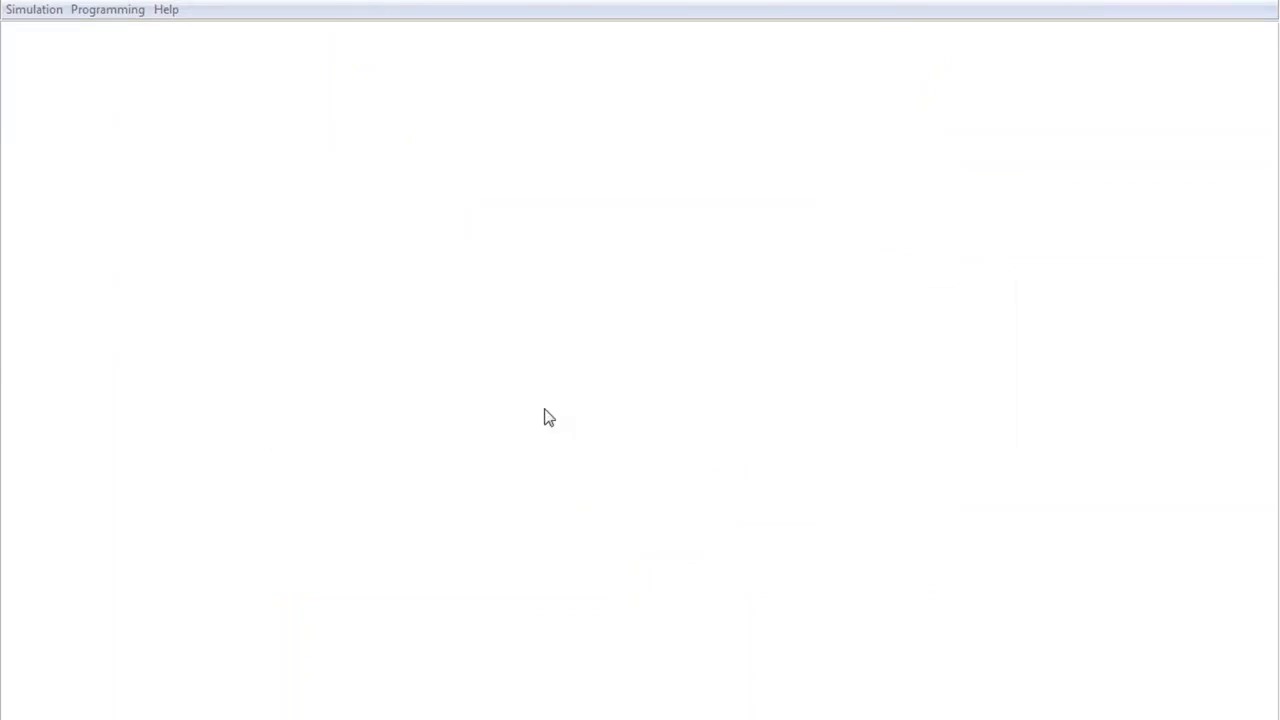
# View the properties of Switch B and close them without changes.
pyautogui.rightClick(440, 377)
pyautogui.click(465, 393)
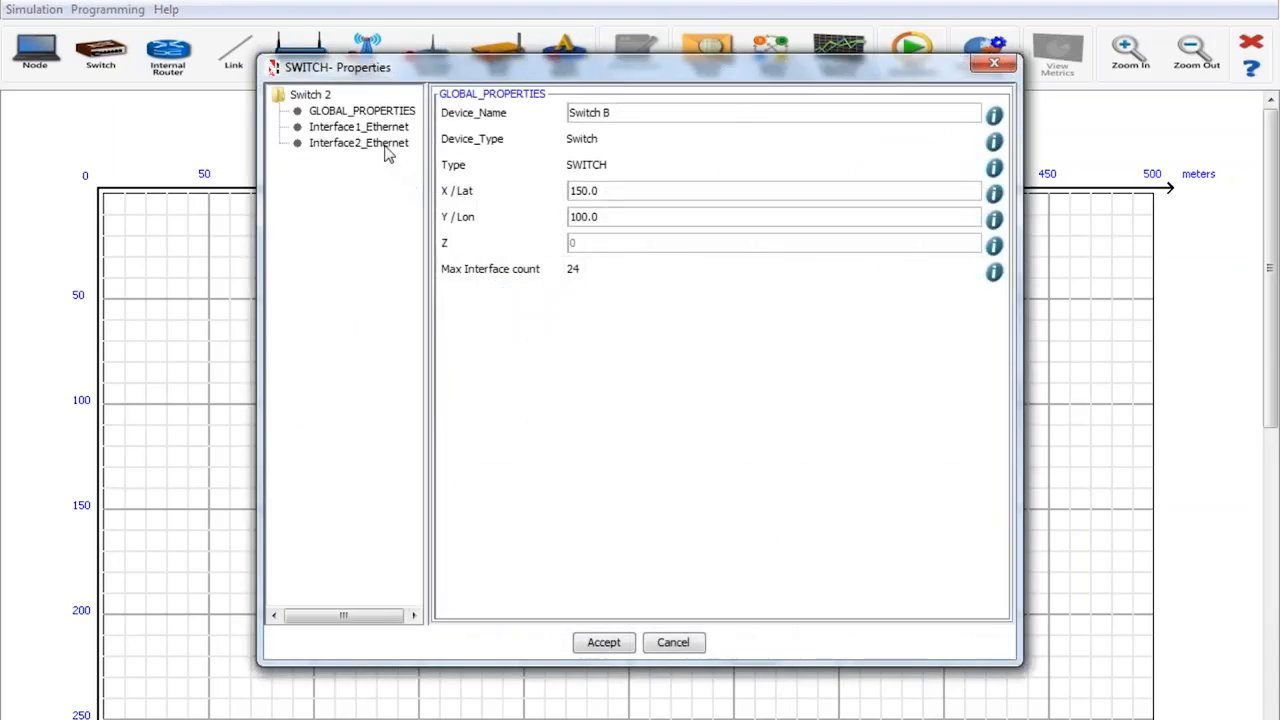
pyautogui.click(1008, 68)
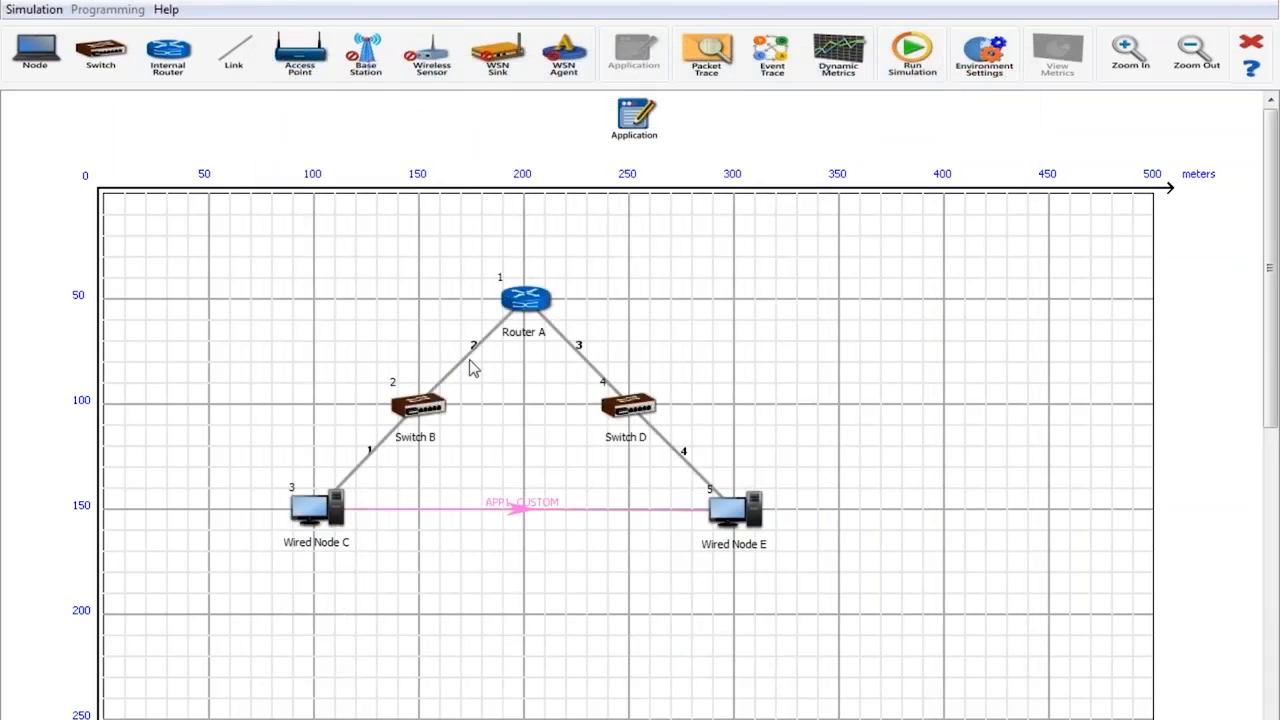
# View the speed, bit error rate and delay properties of Wired Link 2, then switch to the presentation.
pyautogui.rightClick(474, 363)
pyautogui.click(515, 366)
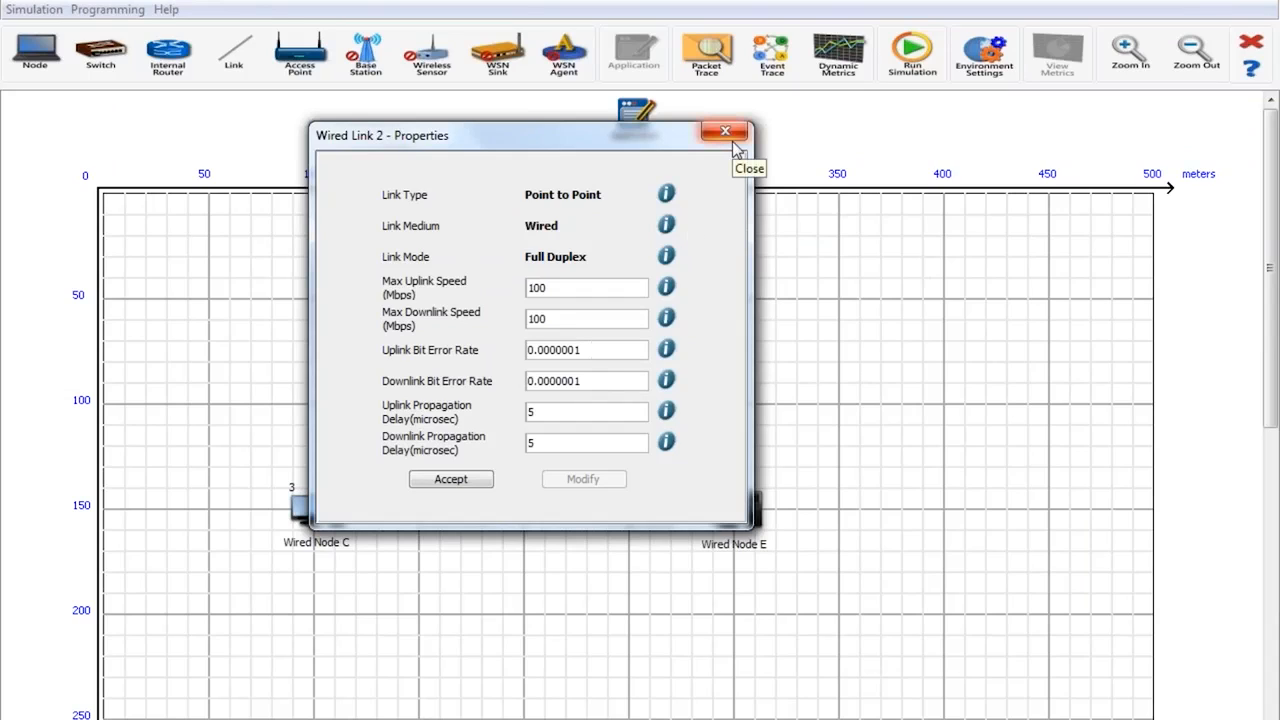
pyautogui.moveTo(390, 711)
pyautogui.click(477, 616)
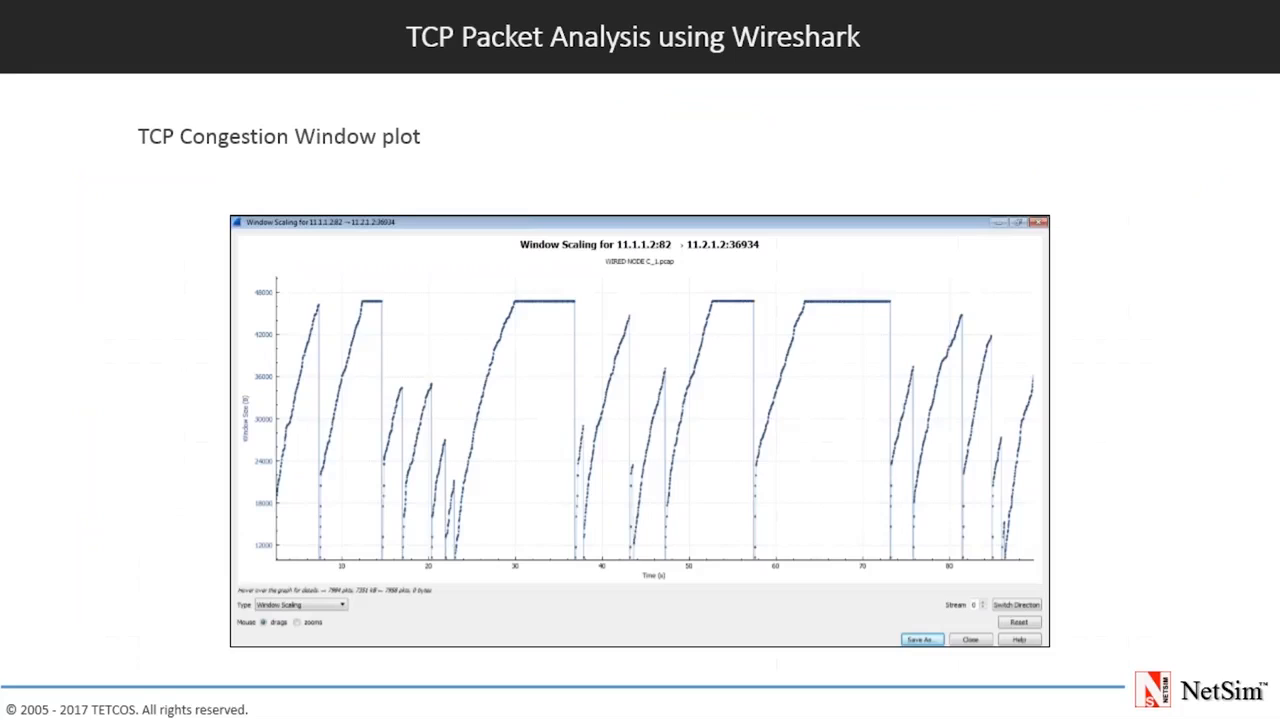